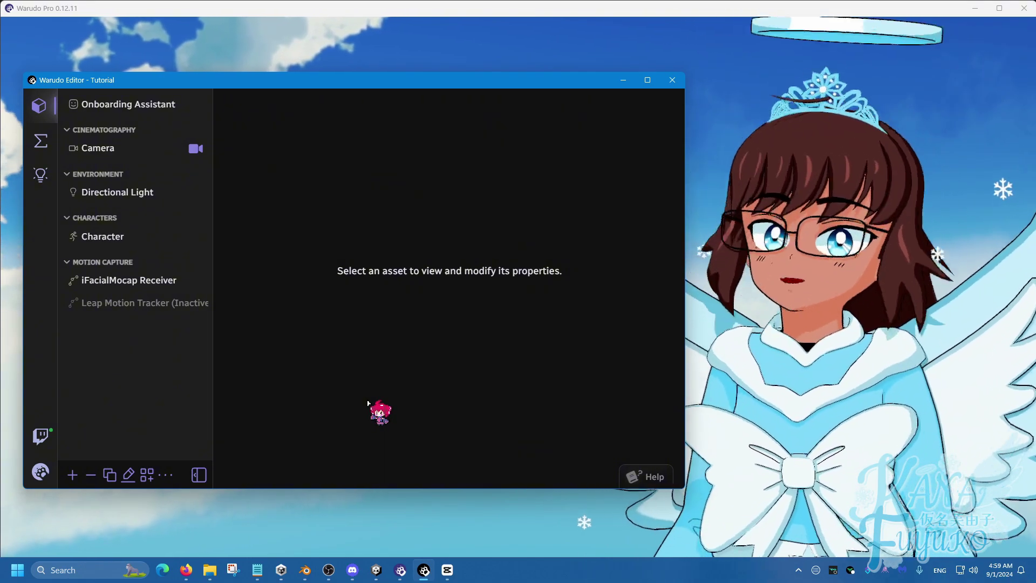
# - Add a Prop asset to the scene
pyautogui.press('ctrl')
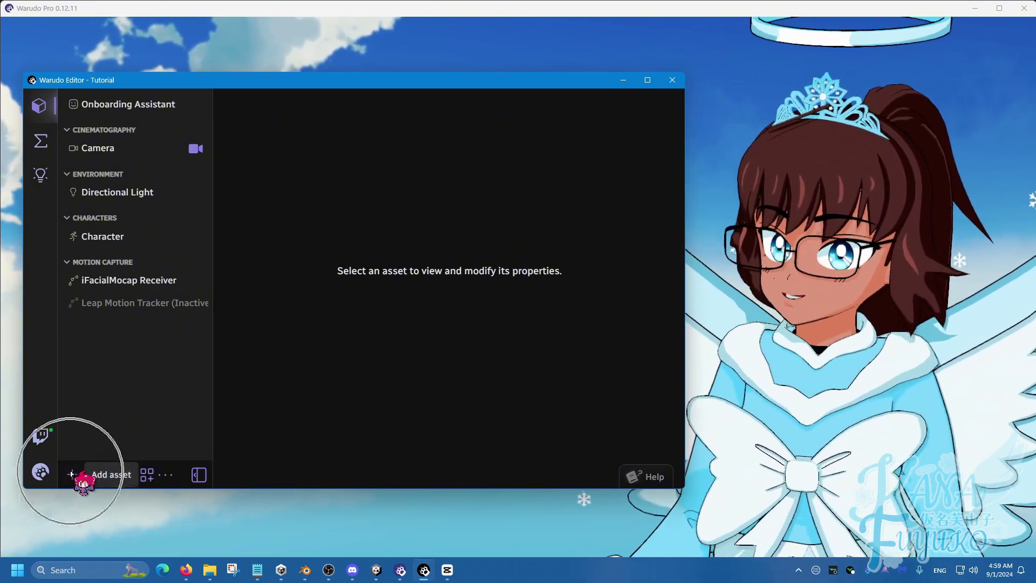
pyautogui.click(72, 474)
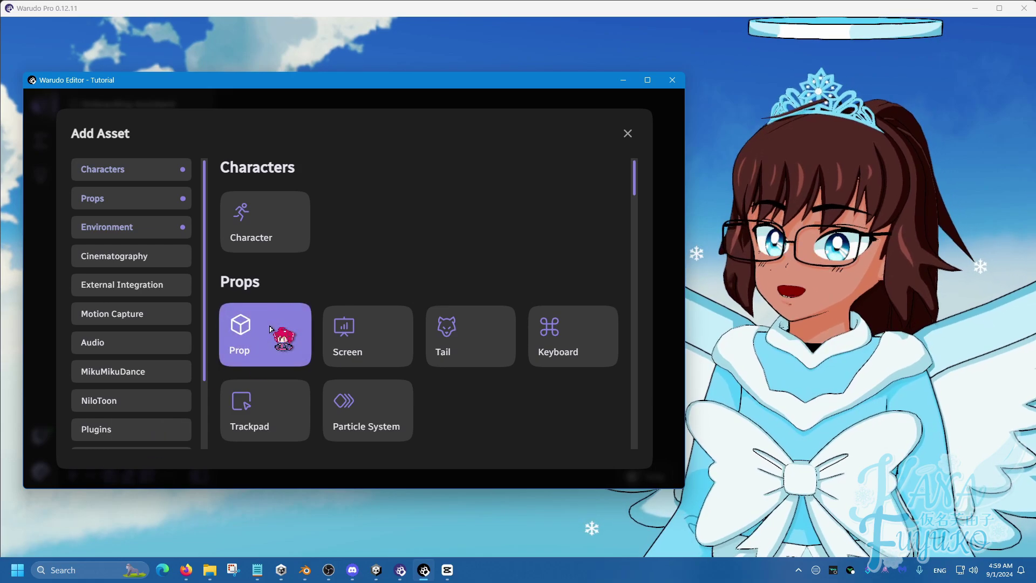
pyautogui.click(264, 329)
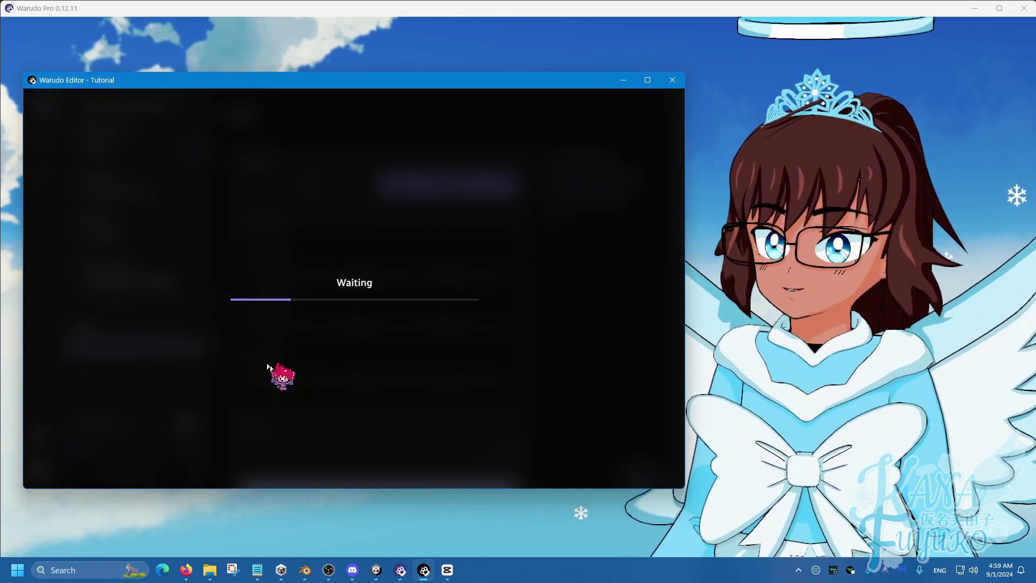
pyautogui.scroll(-1, 326, 371)
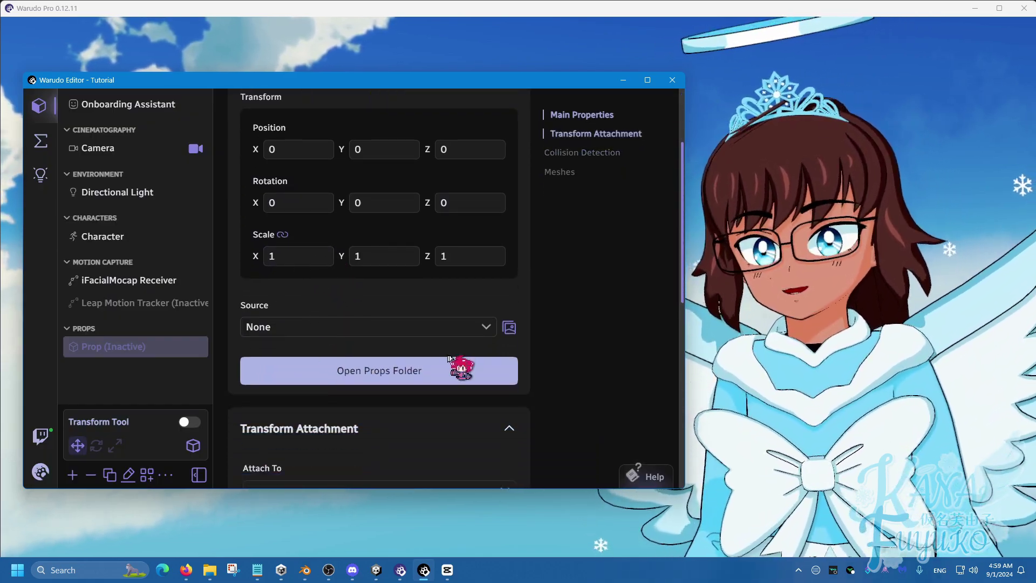
# - Set the new prop's source to the Duck model
pyautogui.click(405, 327)
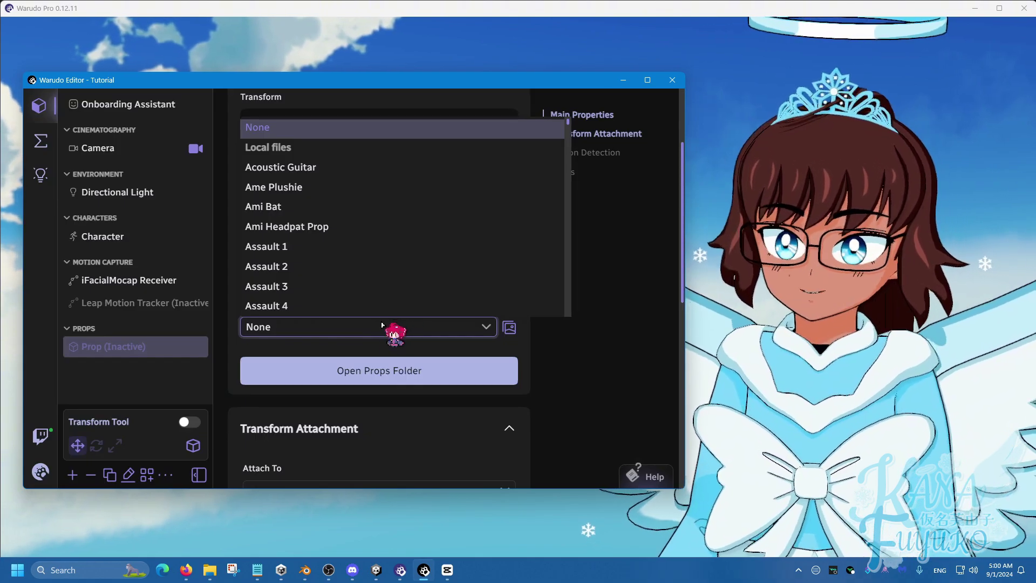
pyautogui.click(382, 324)
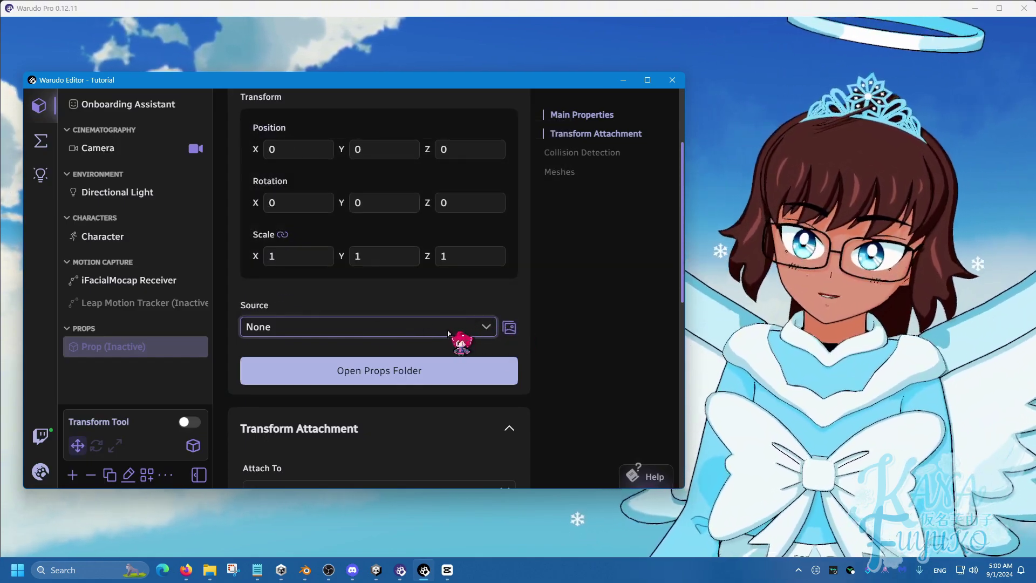
pyautogui.click(449, 333)
pyautogui.moveTo(568, 127); pyautogui.dragTo(576, 247)
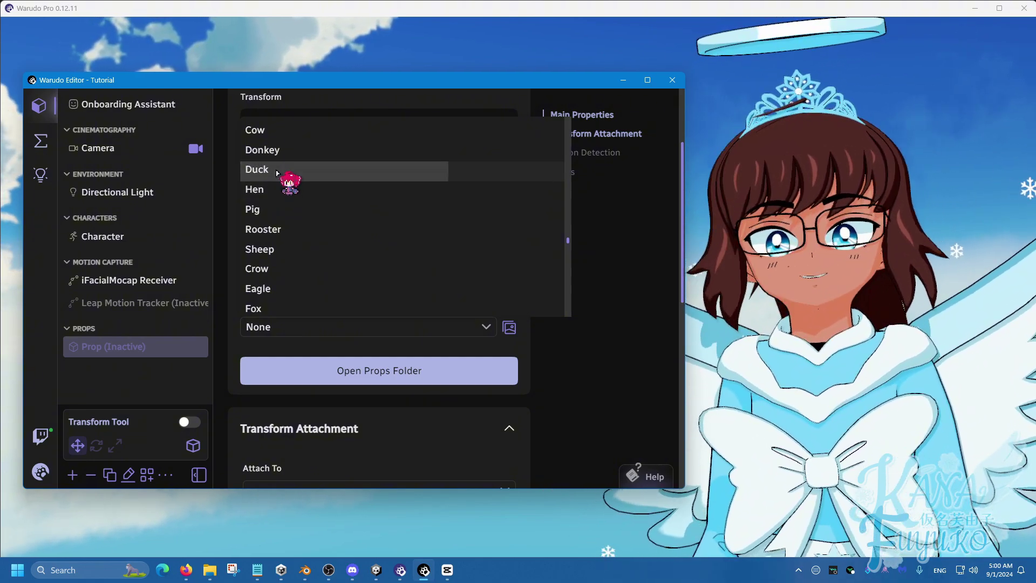
pyautogui.click(256, 169)
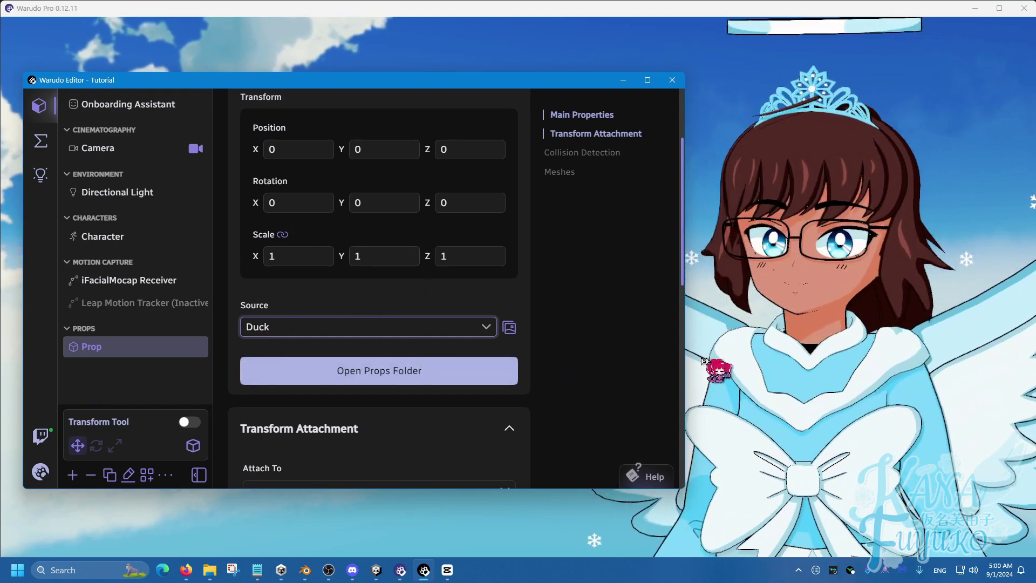
# - Examine where the duck sits relative to the full-body character in the scene, and return to the editor
pyautogui.click(777, 415)
pyautogui.scroll(-6, 763, 405)
pyautogui.moveTo(834, 294); pyautogui.dragTo(858, 232, button='middle')
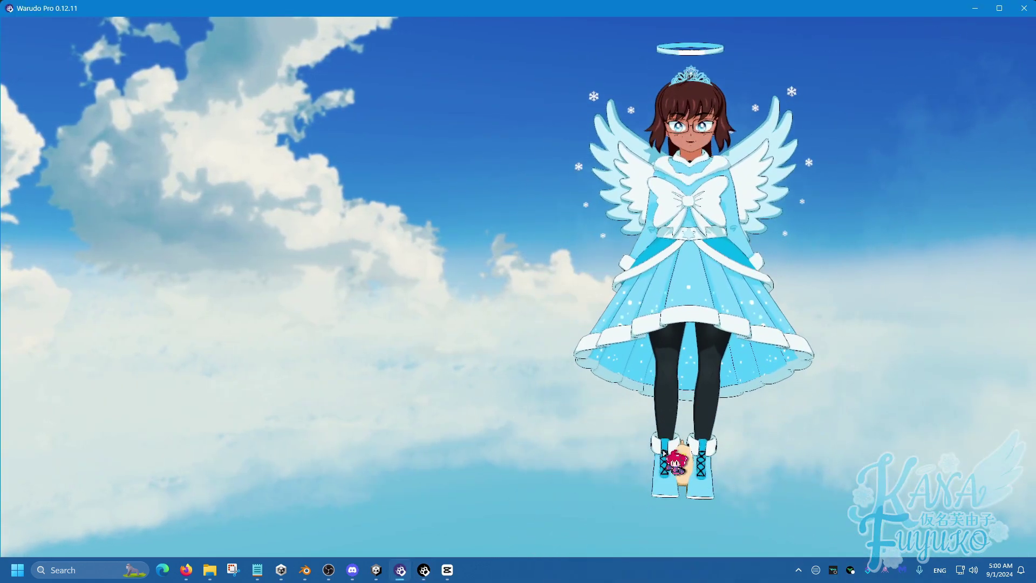
pyautogui.moveTo(683, 455); pyautogui.dragTo(667, 457)
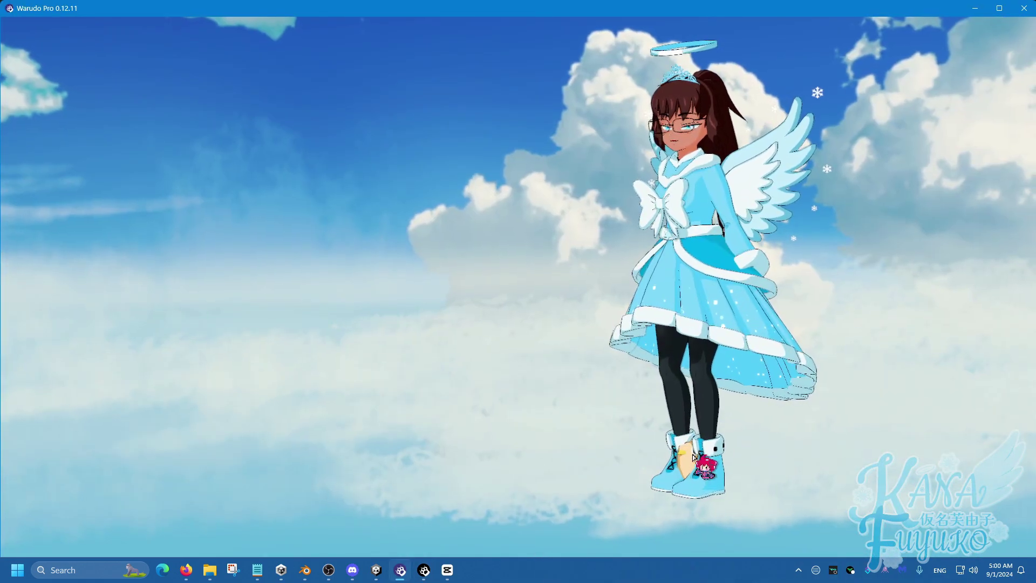
pyautogui.moveTo(705, 429); pyautogui.dragTo(764, 445, button='middle')
pyautogui.scroll(2, 763, 445)
pyautogui.moveTo(554, 274); pyautogui.dragTo(575, 250)
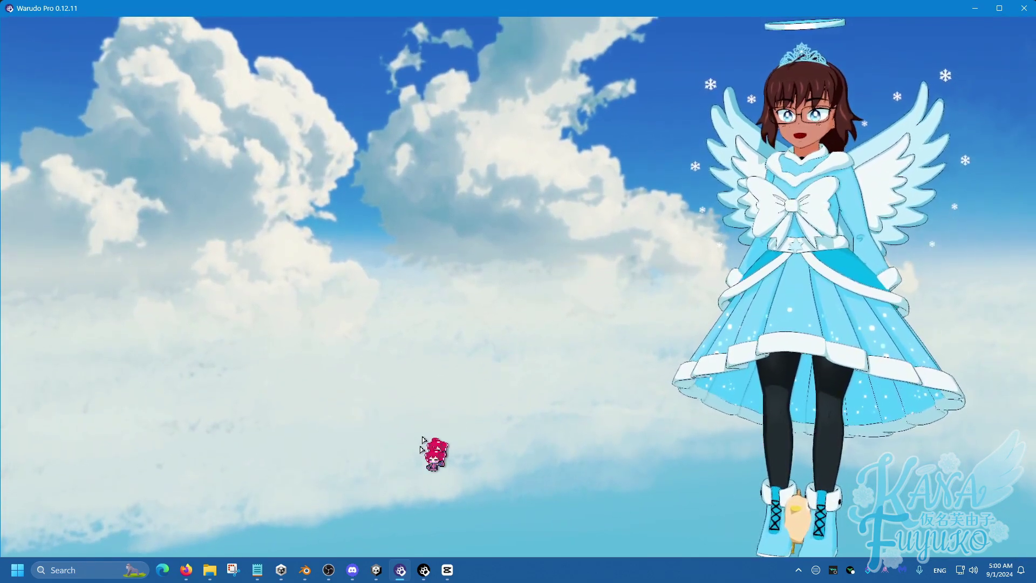
pyautogui.click(424, 570)
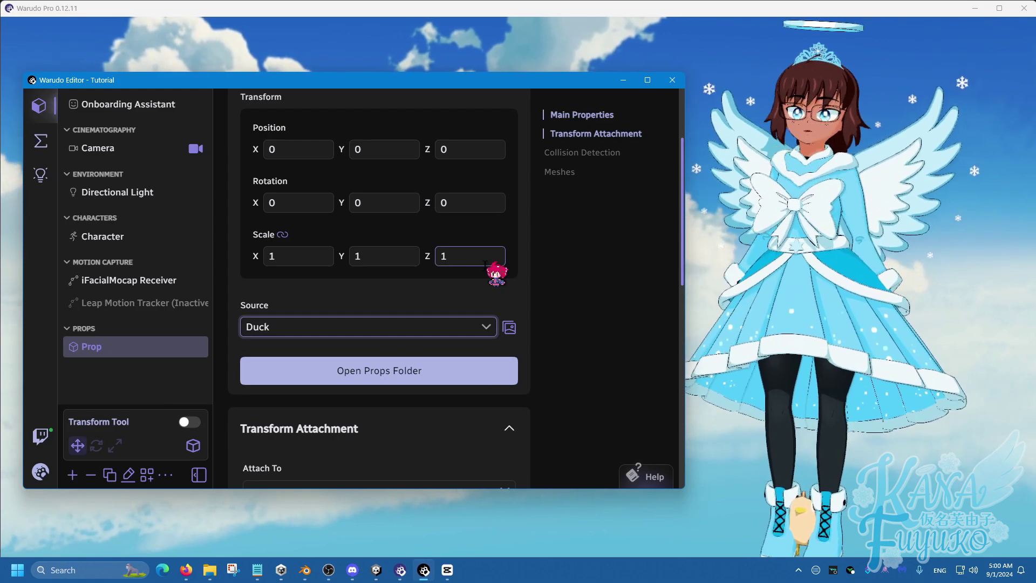
# - Attach the duck prop to Character through its transform attachment
pyautogui.scroll(-1, 486, 265)
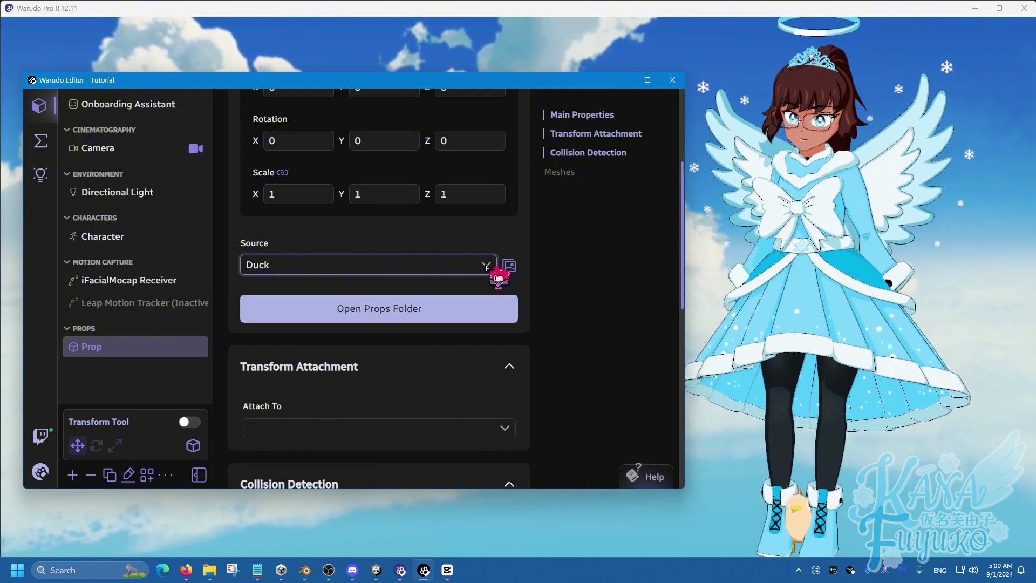
pyautogui.click(323, 427)
pyautogui.scroll(-2, 328, 434)
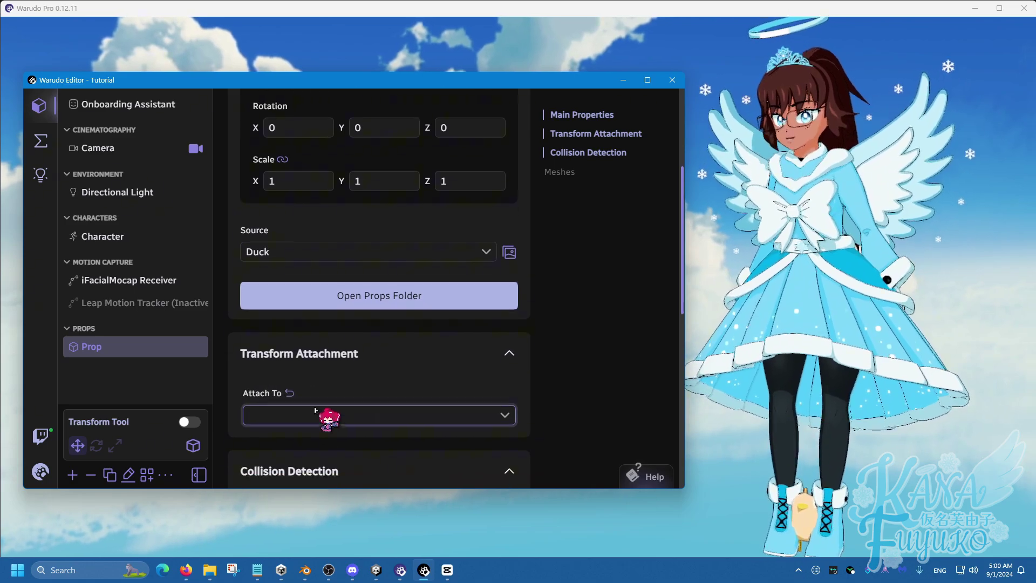
pyautogui.click(293, 371)
pyautogui.click(290, 439)
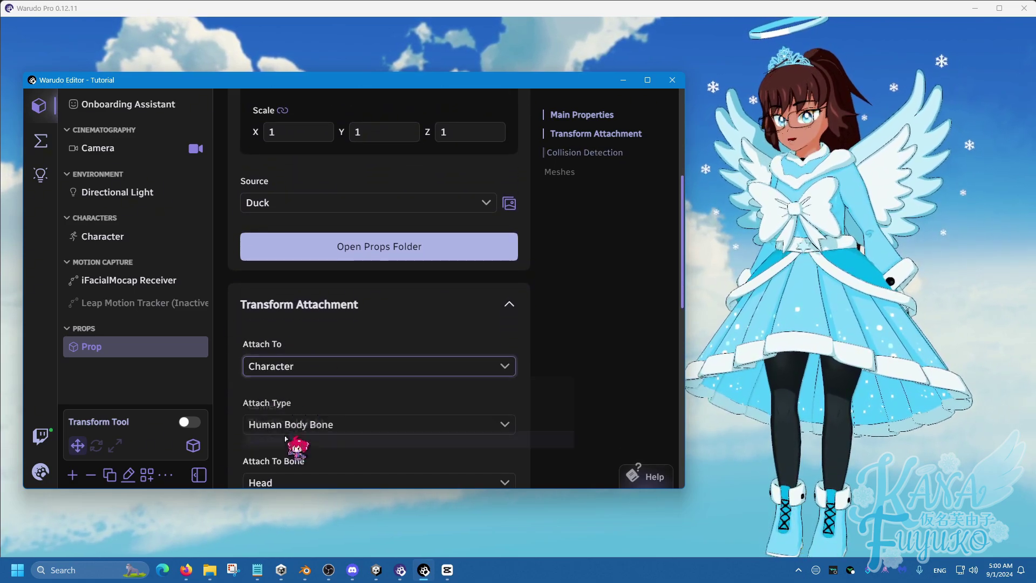
pyautogui.scroll(-4, 296, 381)
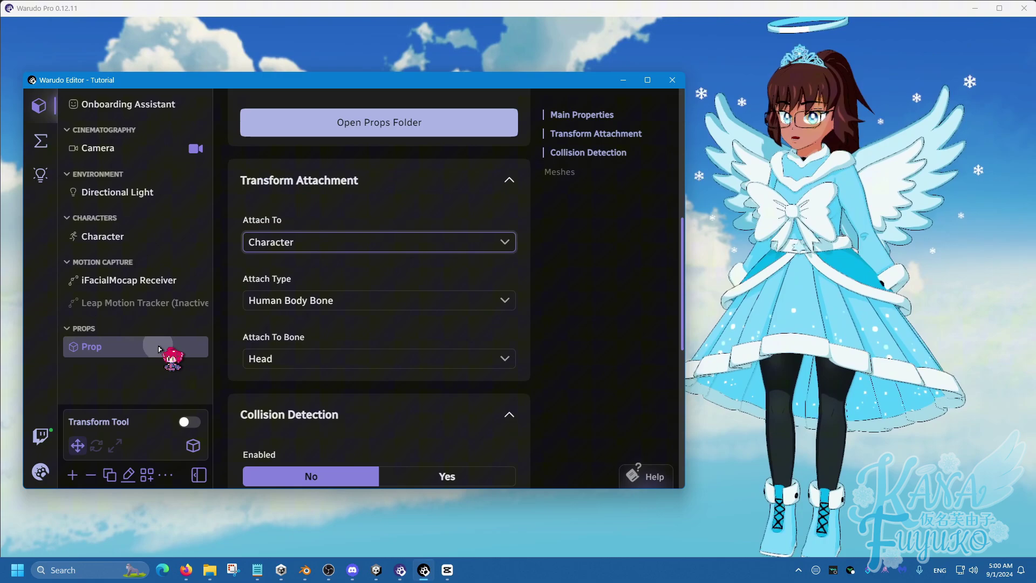
# - Review the prop's transform attachment settings and the body bones available for attaching, keeping Head selected
pyautogui.click(158, 347)
pyautogui.click(158, 348)
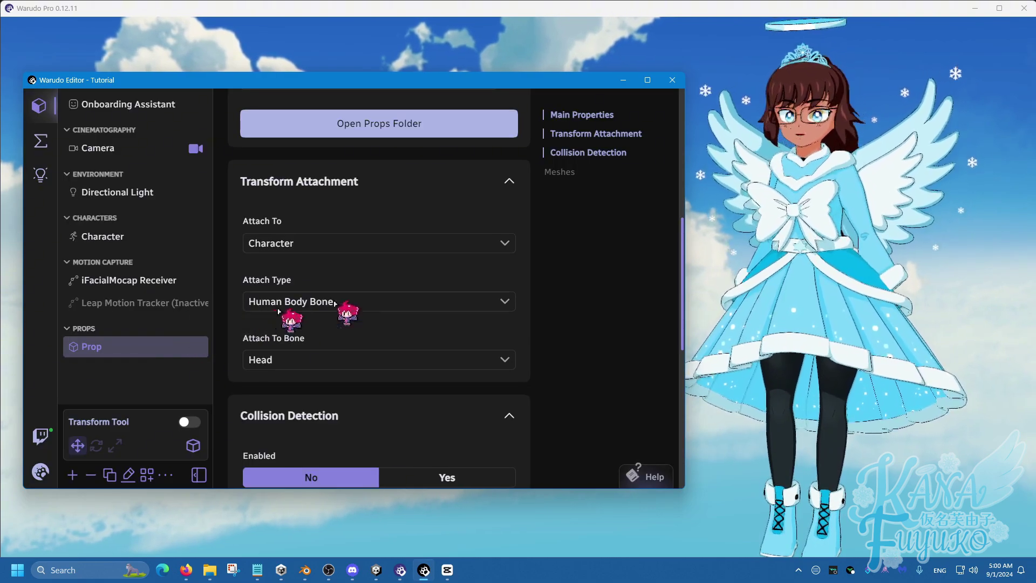
pyautogui.scroll(10, 362, 305)
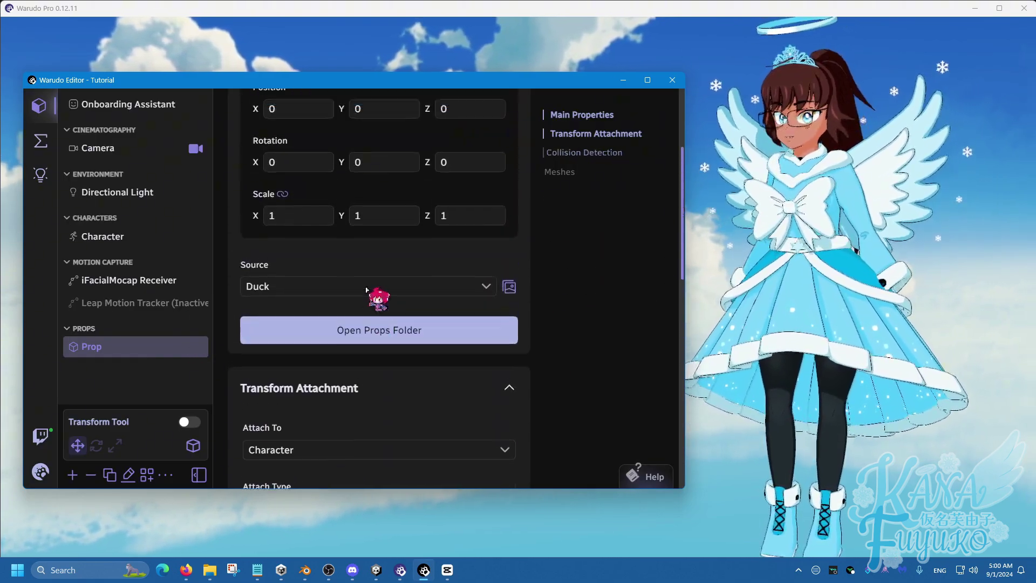
pyautogui.scroll(-8, 378, 324)
pyautogui.scroll(-4, 332, 384)
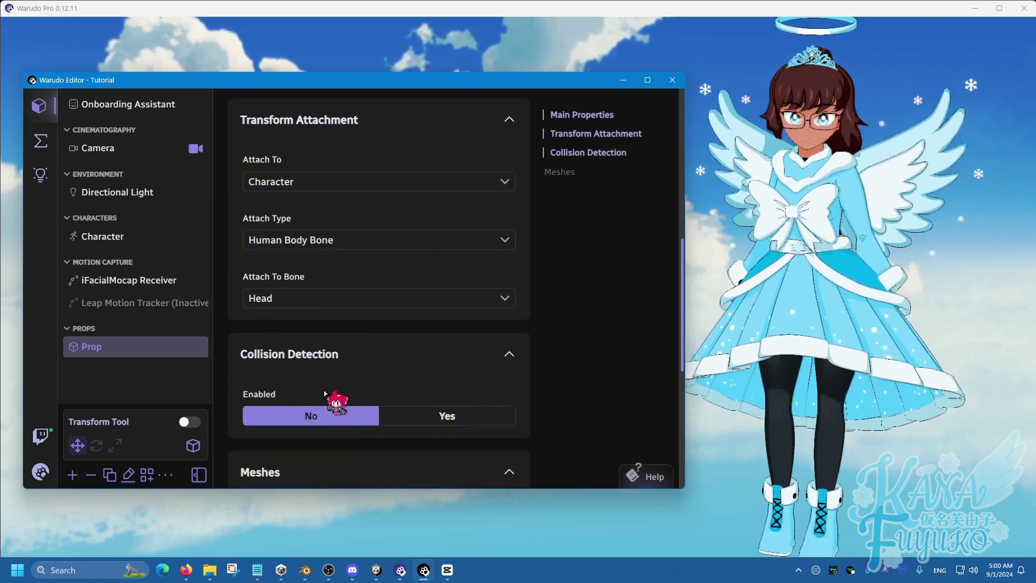
pyautogui.click(309, 243)
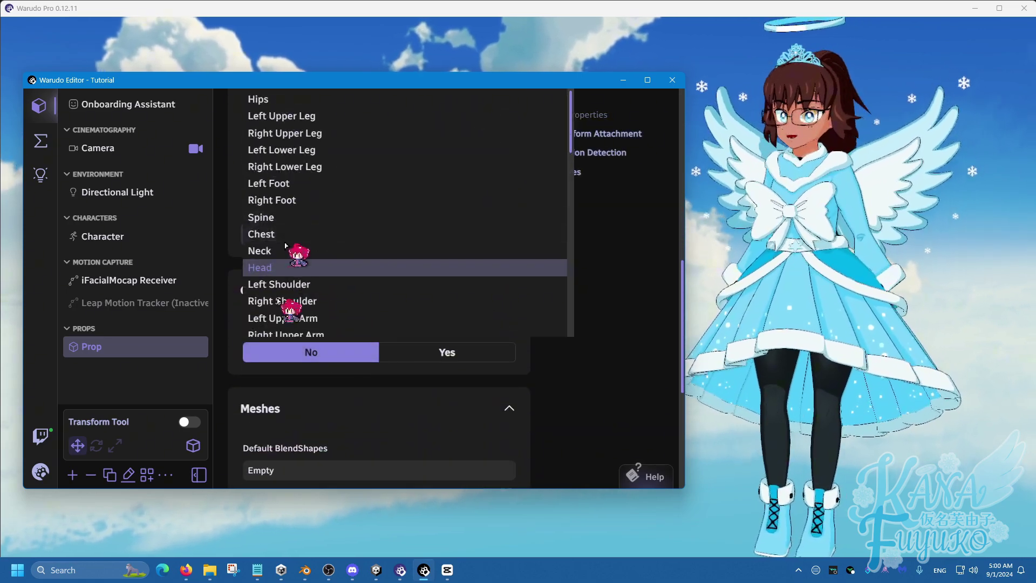
pyautogui.scroll(-5, 324, 248)
pyautogui.click(599, 293)
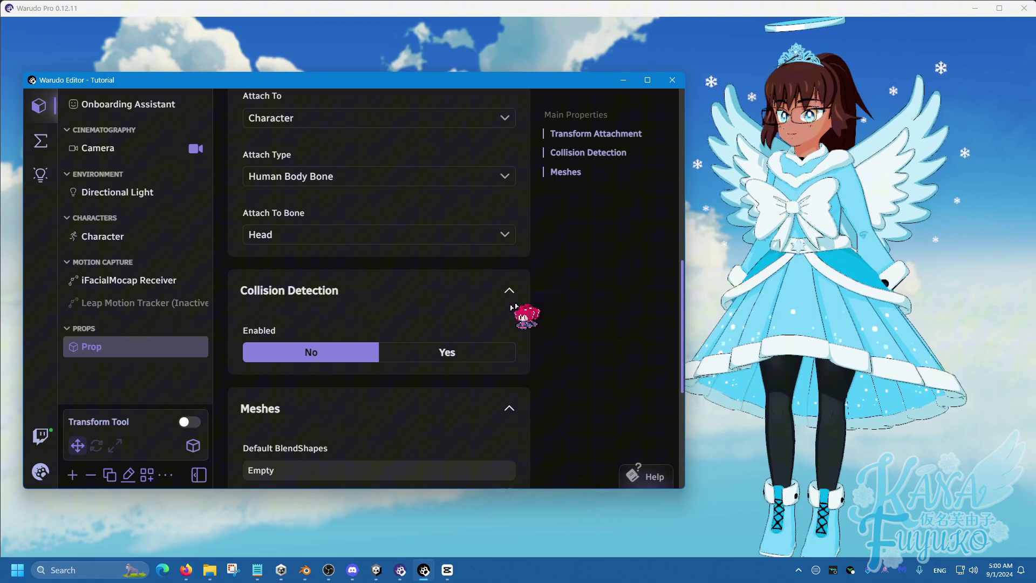
# - Position the duck on top of the character's head with Y 0.19 and Z 0.09
pyautogui.scroll(-3, 398, 308)
pyautogui.scroll(10, 410, 243)
pyautogui.scroll(2, 423, 204)
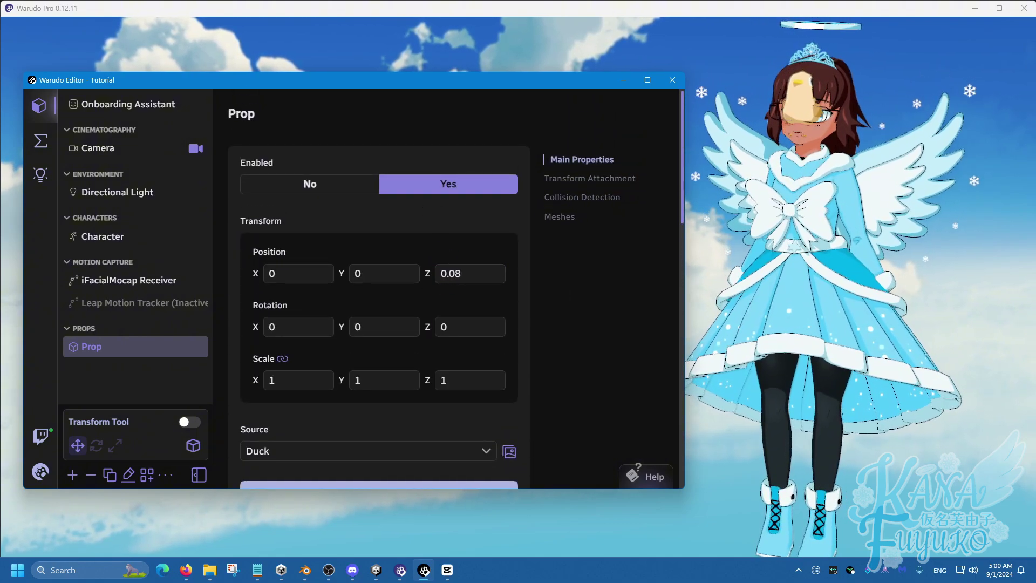
pyautogui.click(358, 276)
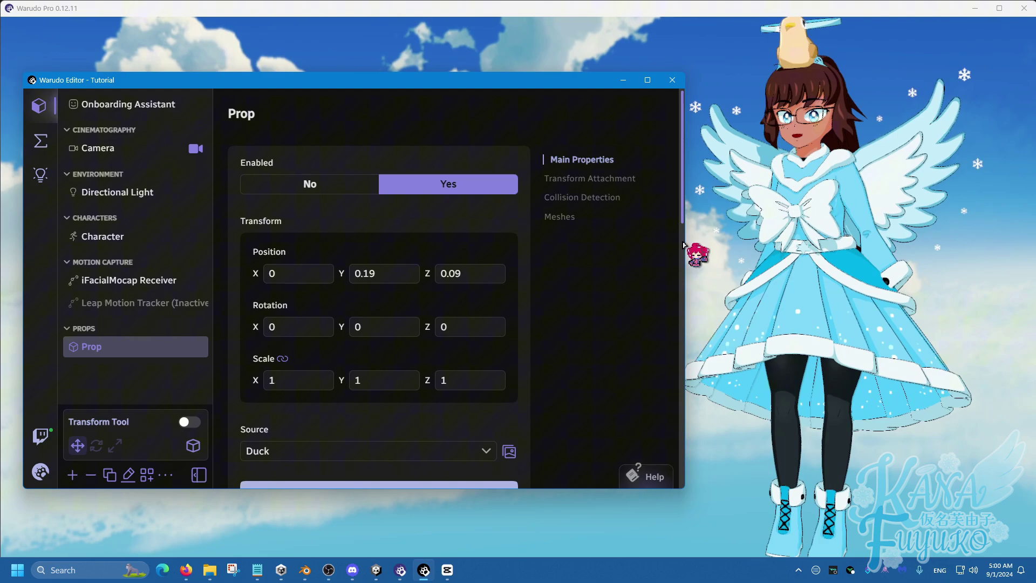
# - Inspect the duck's placement on the character's head up close in the scene, and return to the editor
pyautogui.moveTo(767, 201); pyautogui.dragTo(592, 380, button='middle')
pyautogui.scroll(5, 635, 347)
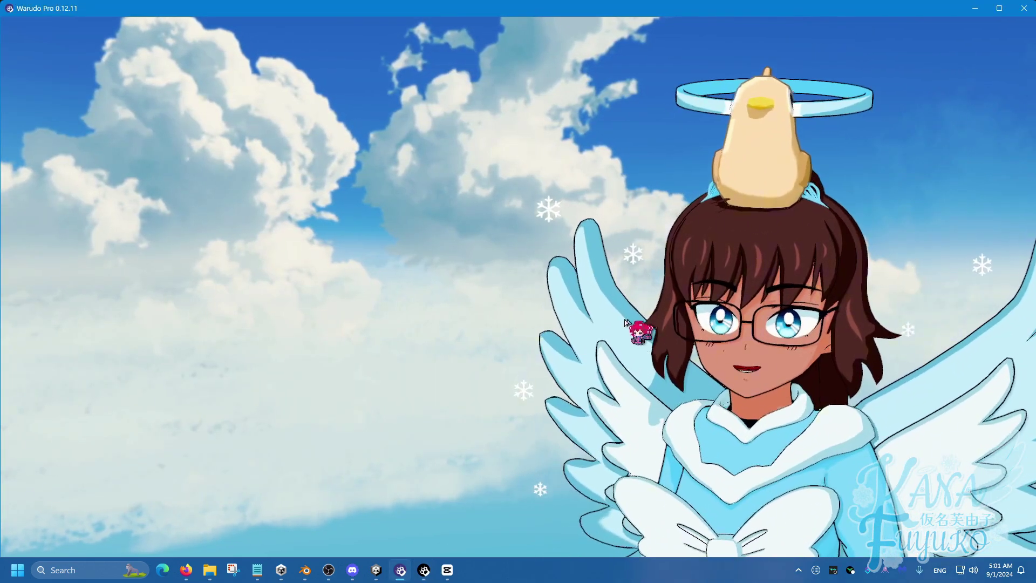
pyautogui.scroll(6, 626, 322)
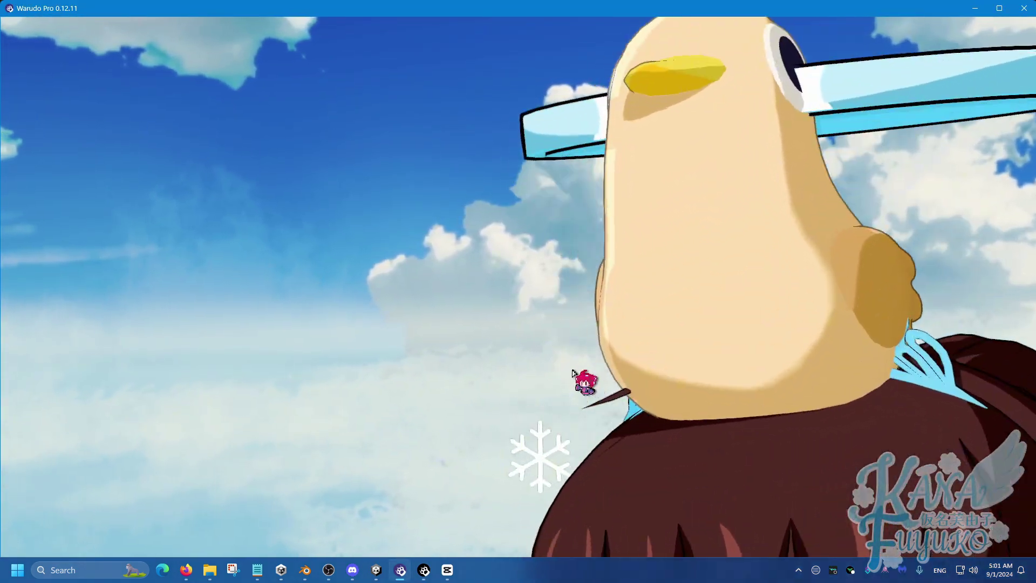
pyautogui.scroll(-10, 573, 373)
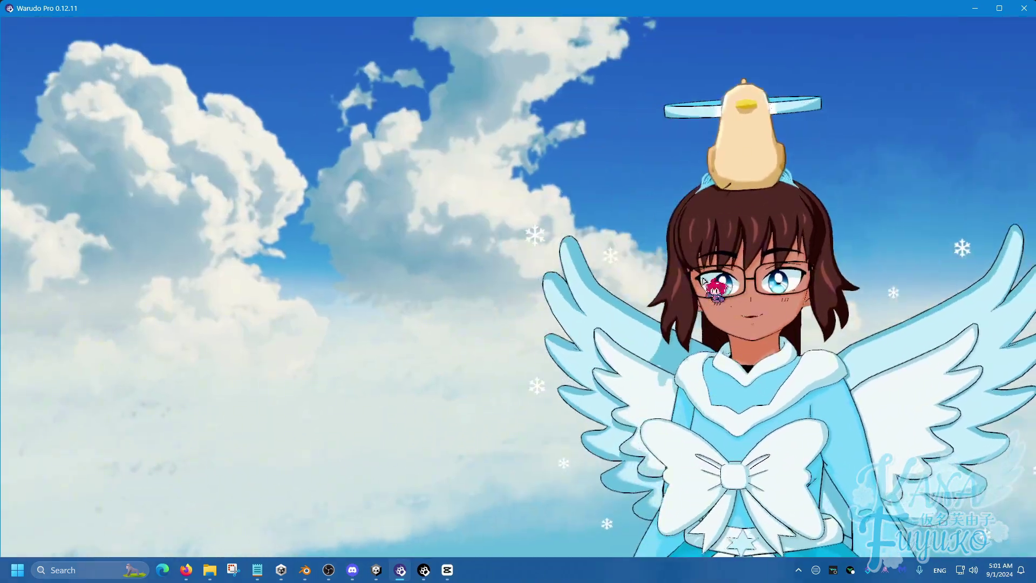
pyautogui.moveTo(703, 282); pyautogui.dragTo(688, 257, button='right')
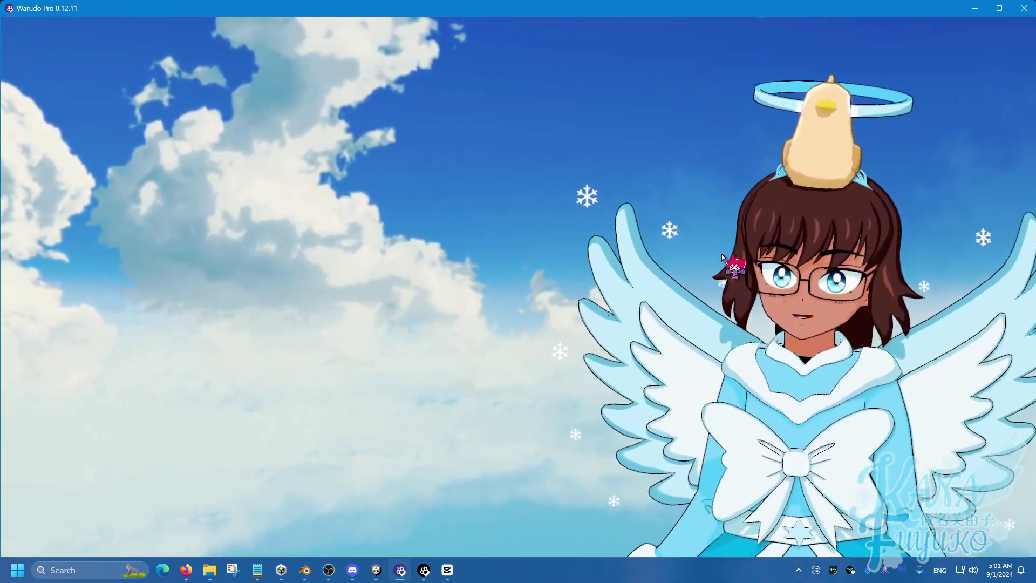
pyautogui.moveTo(723, 257); pyautogui.dragTo(731, 259)
pyautogui.click(424, 570)
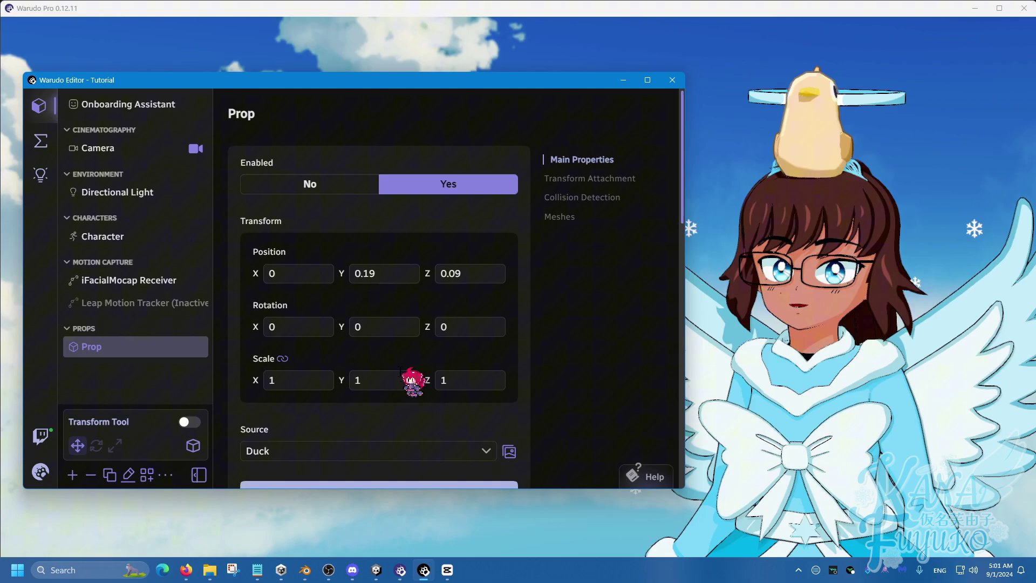
# - Rename the prop asset as Duck Redeem and disable it
pyautogui.click(129, 475)
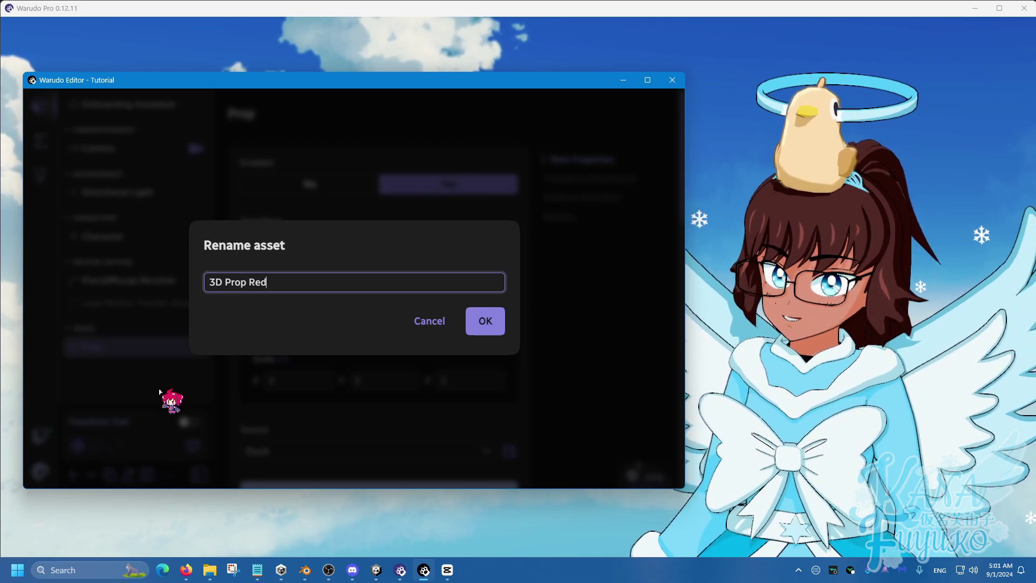
pyautogui.write('Duck')
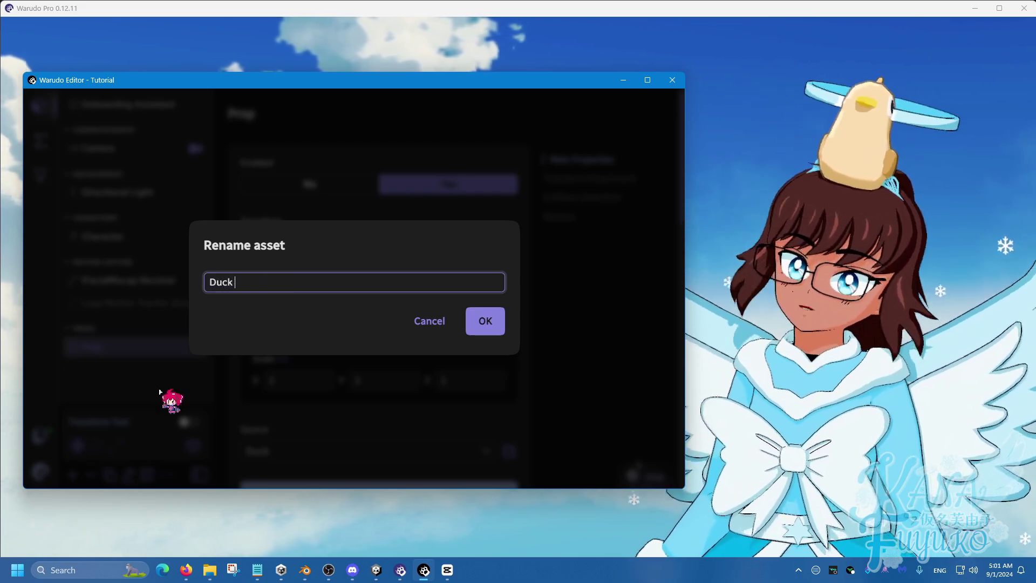
pyautogui.write(' Redeem')
pyautogui.press('Return')
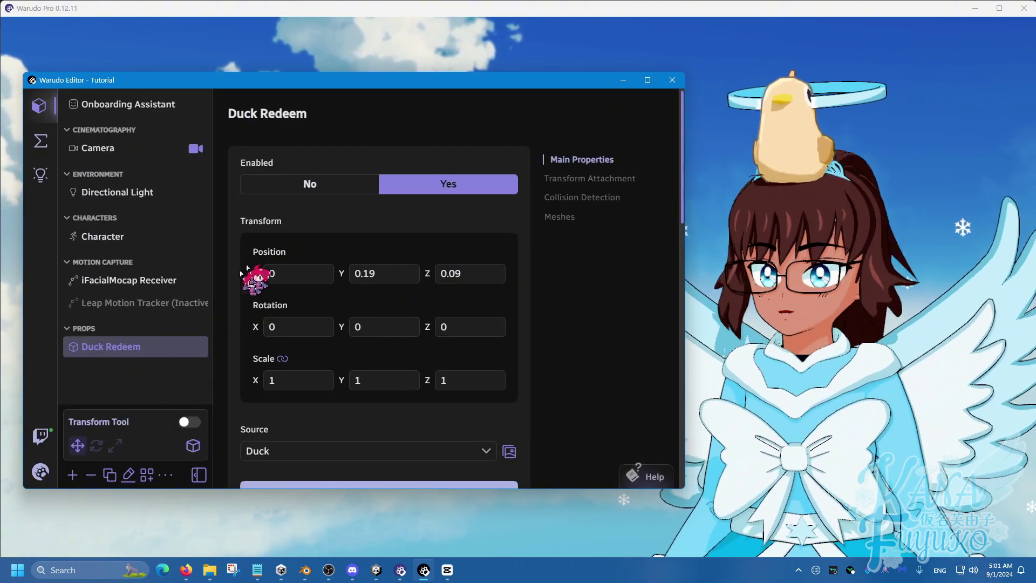
pyautogui.click(286, 187)
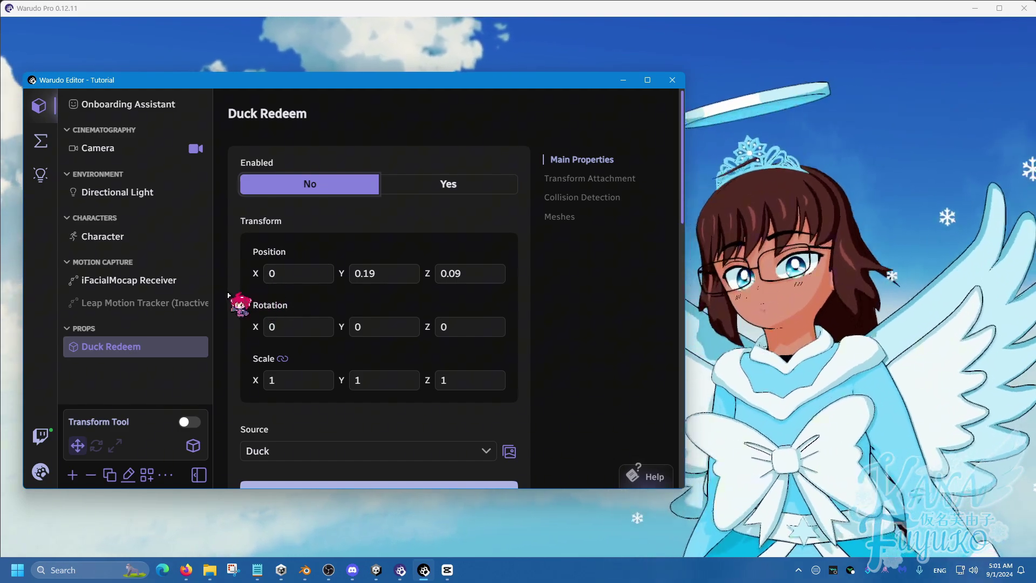
# - Add a new blueprint and name it 3D Prop Redeem
pyautogui.click(40, 141)
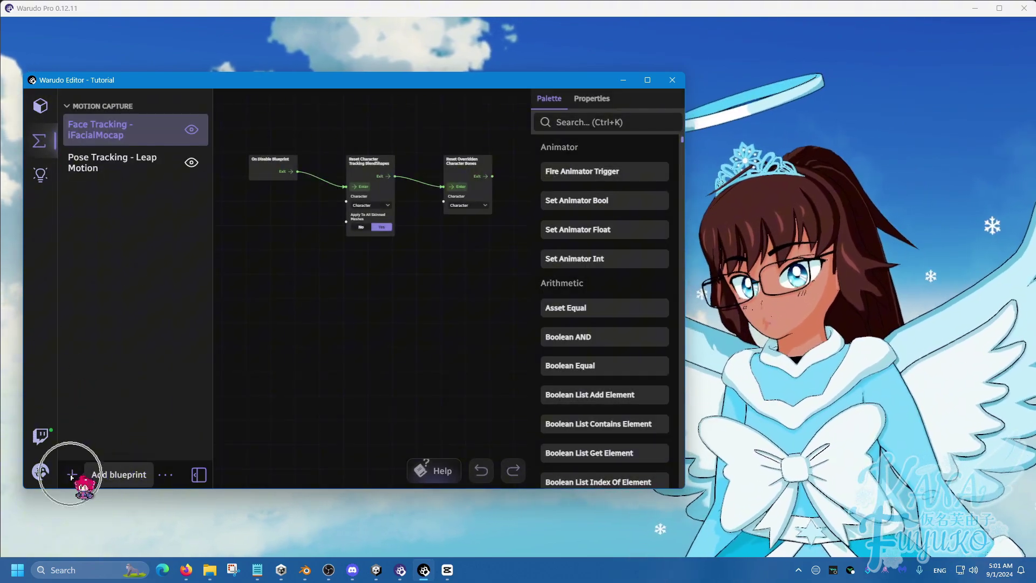
pyautogui.click(72, 475)
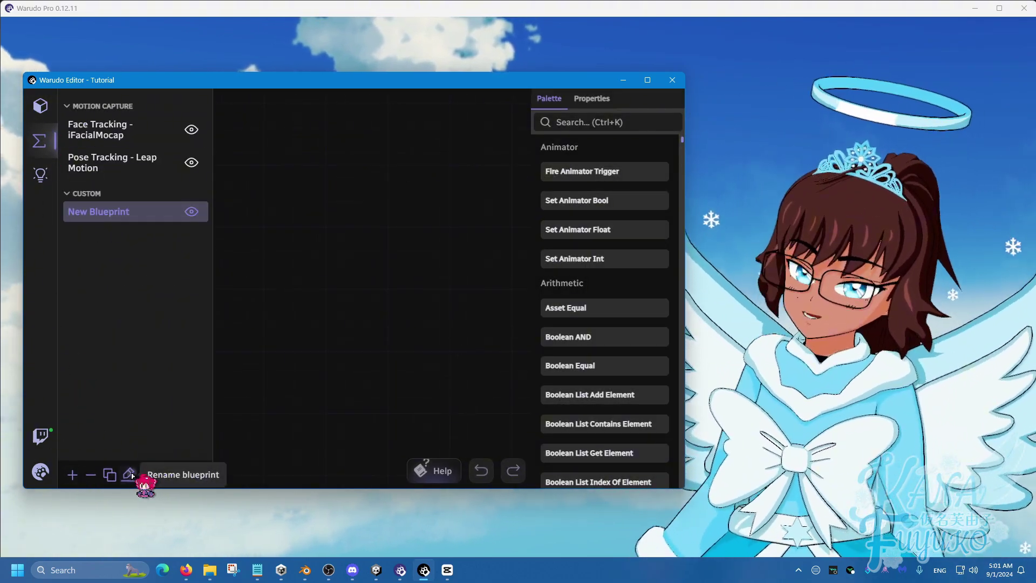
pyautogui.click(129, 475)
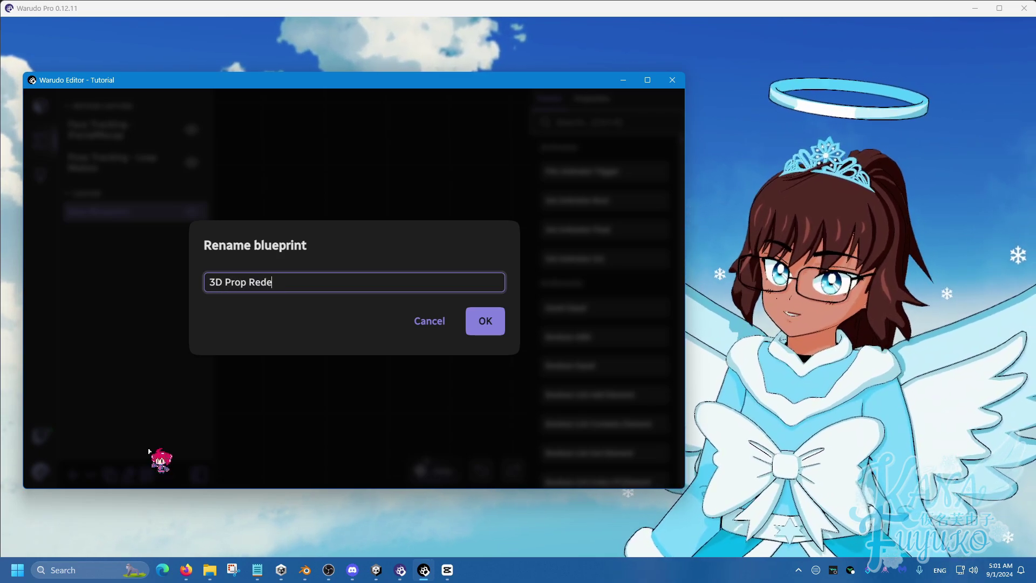
pyautogui.click(485, 322)
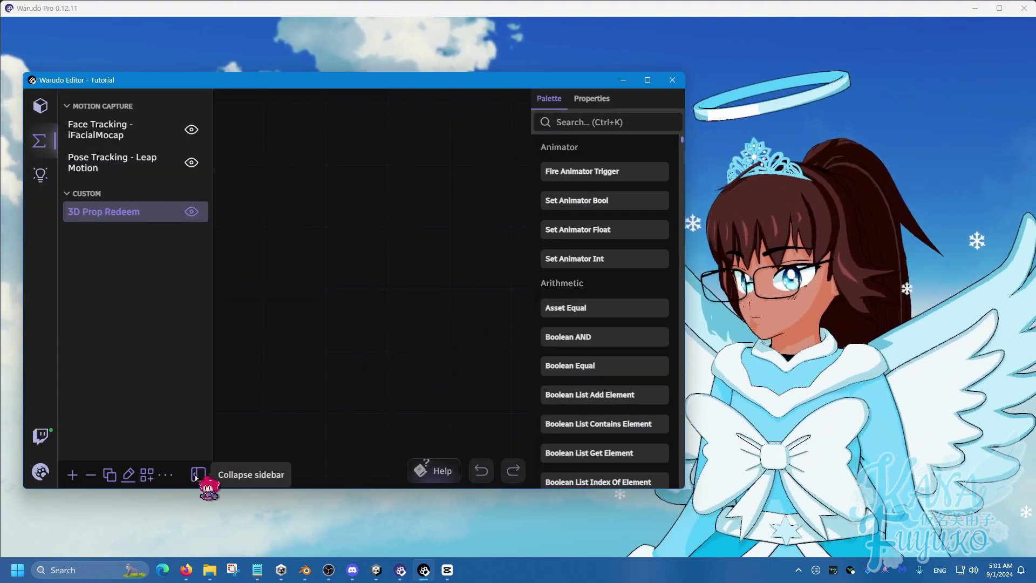
# - Collapse the blueprint list and add an On Twitch Channel Points Redeemed node to the 3D Prop Redeem blueprint
pyautogui.click(198, 475)
pyautogui.click(73, 475)
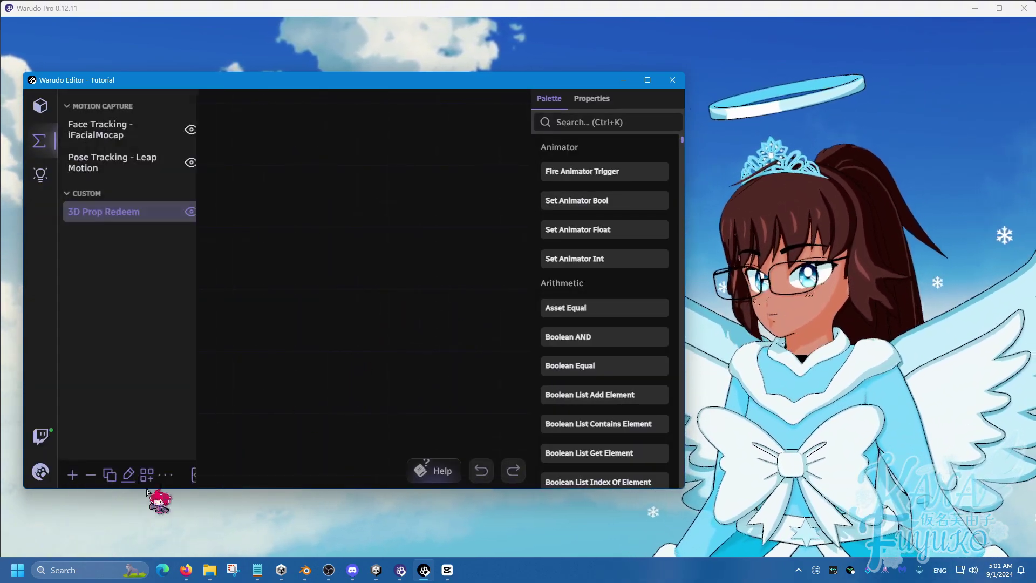
pyautogui.click(198, 475)
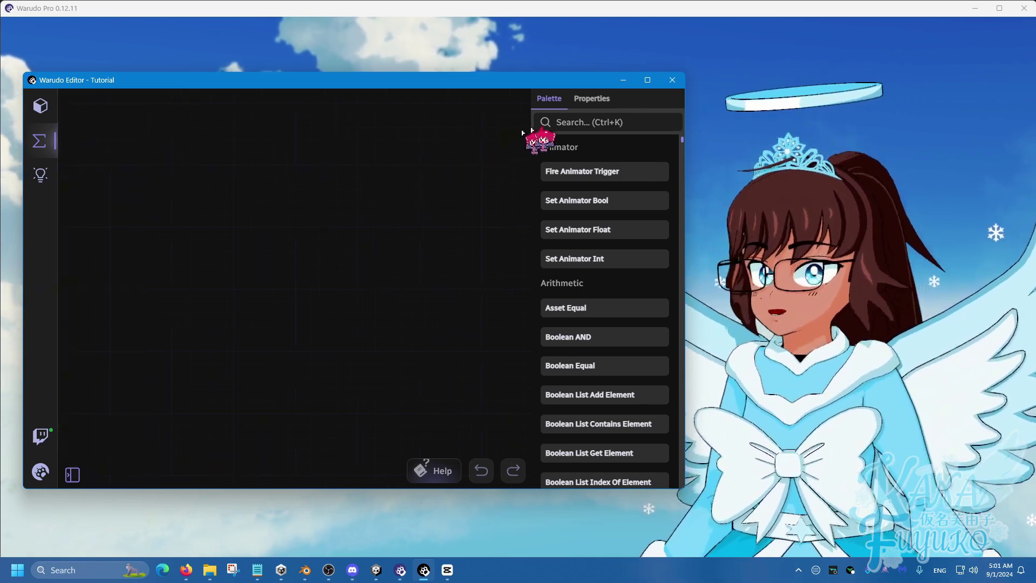
pyautogui.click(581, 120)
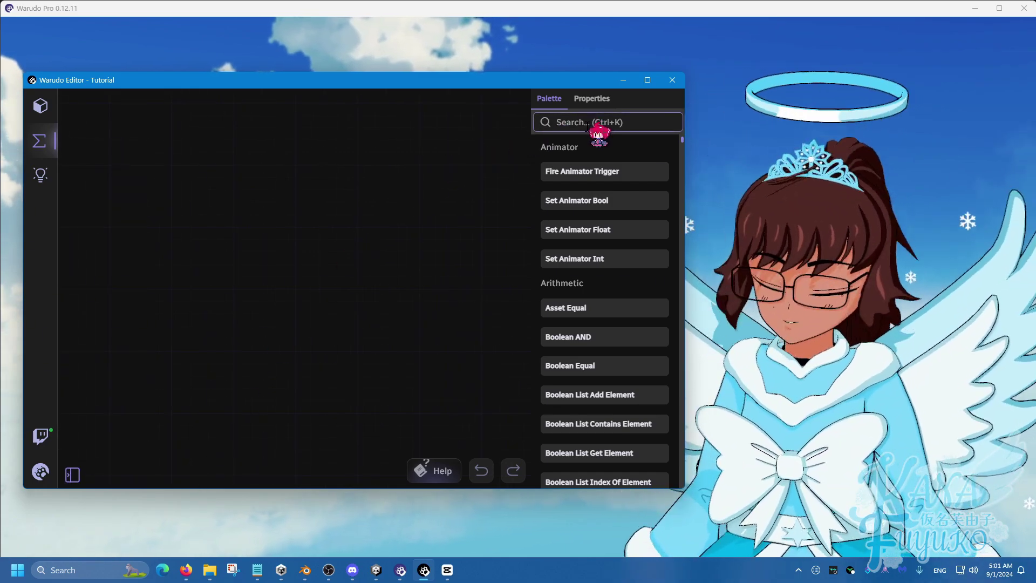
pyautogui.write('twitch')
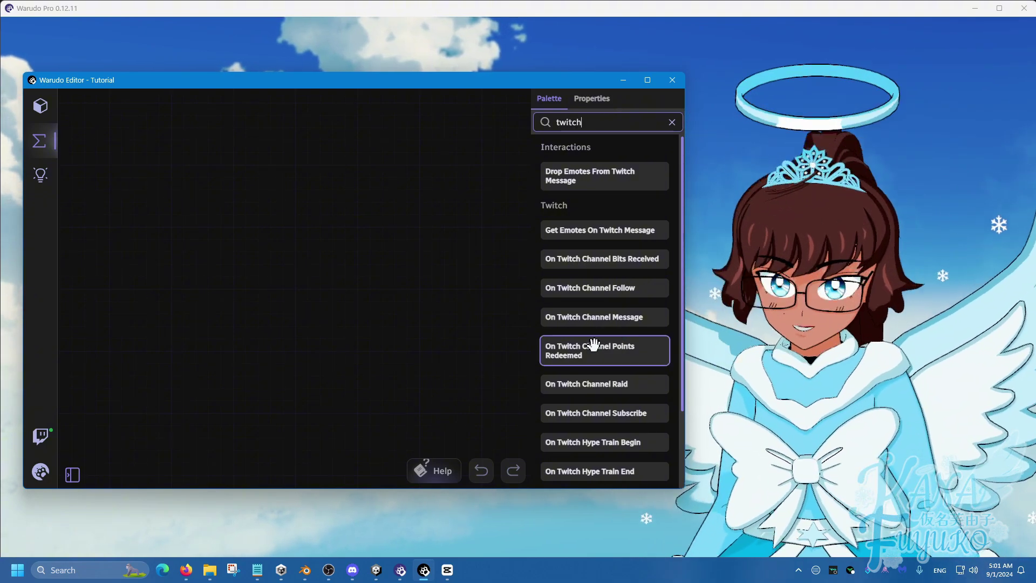
pyautogui.moveTo(595, 350); pyautogui.dragTo(92, 162)
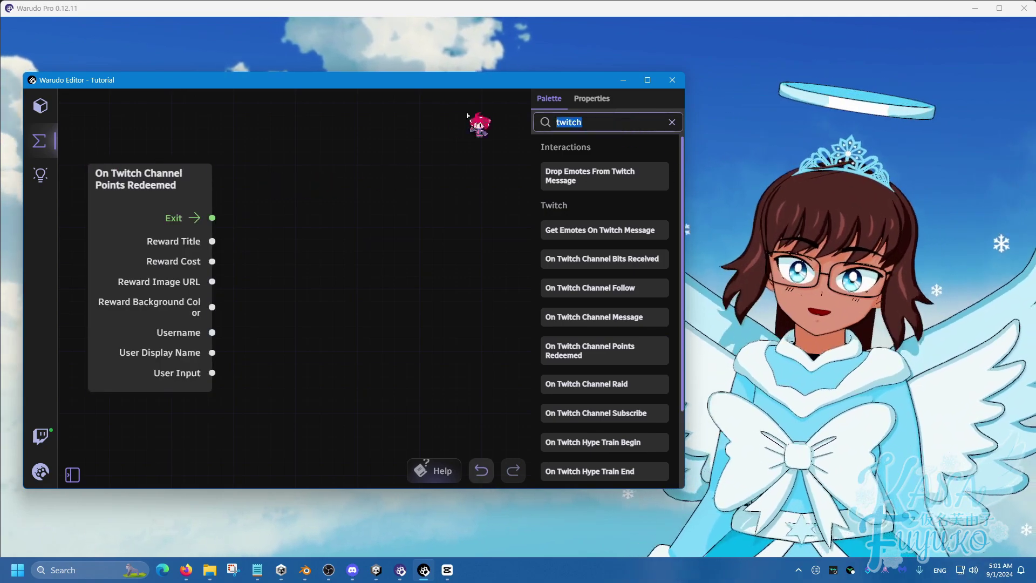
# - Add a String Contains node and an If Branch node beside the Twitch redeem node
pyautogui.write('stri')
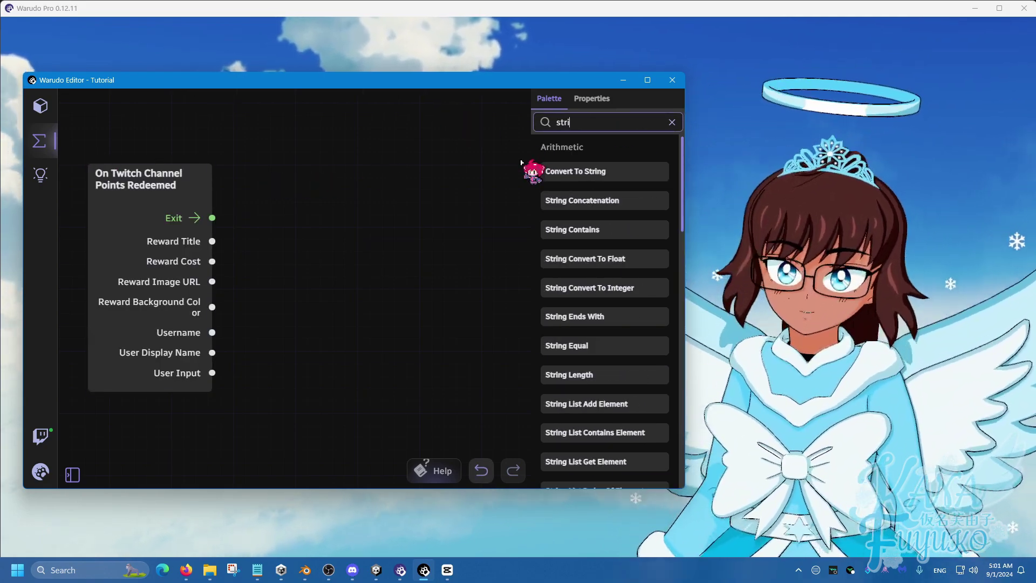
pyautogui.write('ng cont')
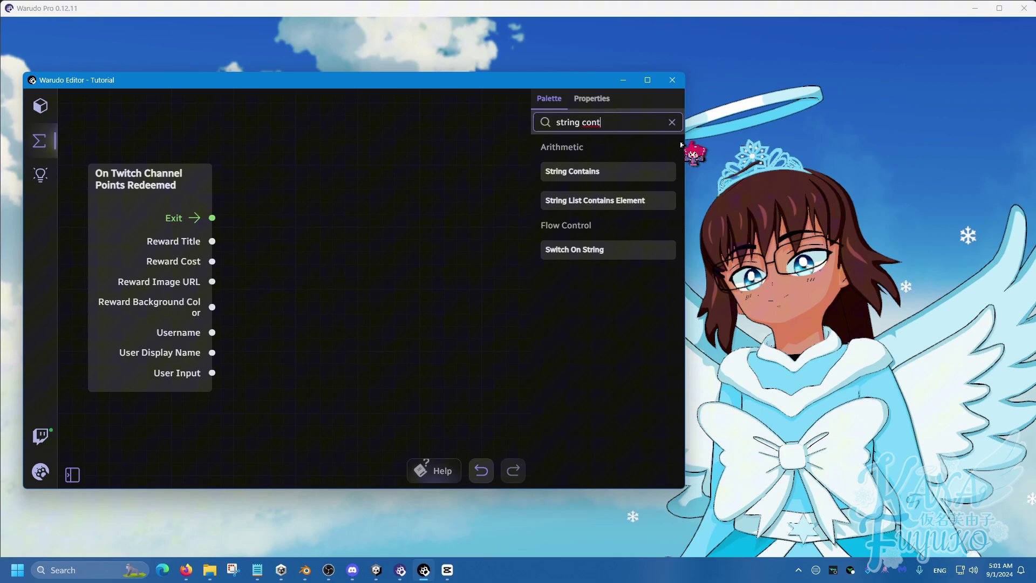
pyautogui.moveTo(548, 168); pyautogui.dragTo(265, 273)
pyautogui.click(558, 123)
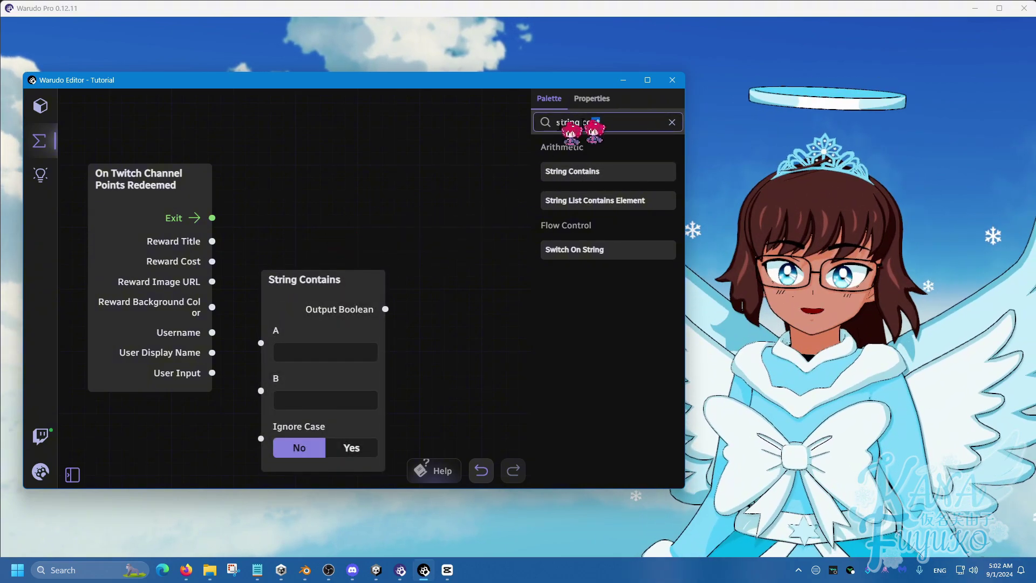
pyautogui.write('if bran')
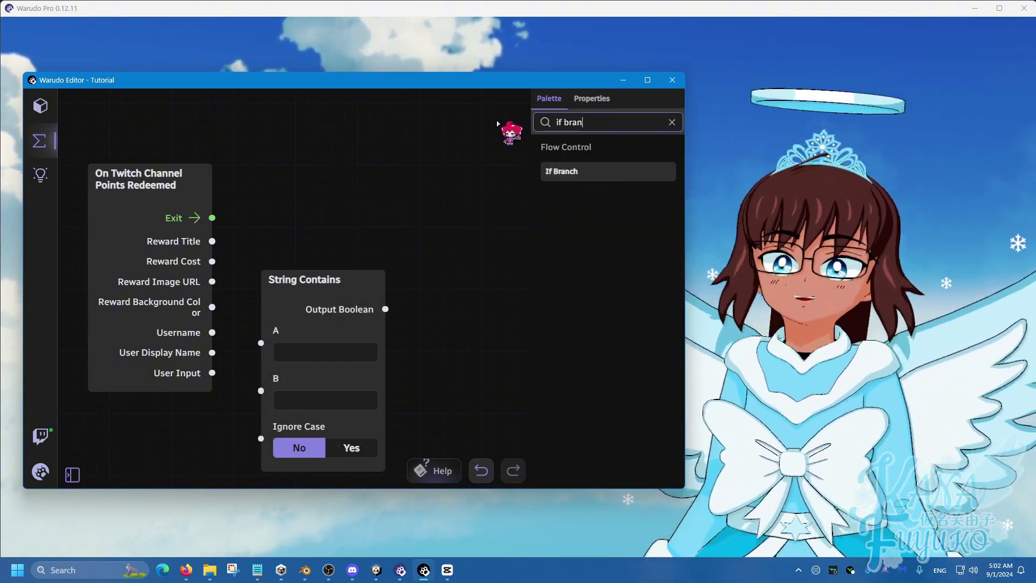
pyautogui.moveTo(561, 172); pyautogui.dragTo(439, 179)
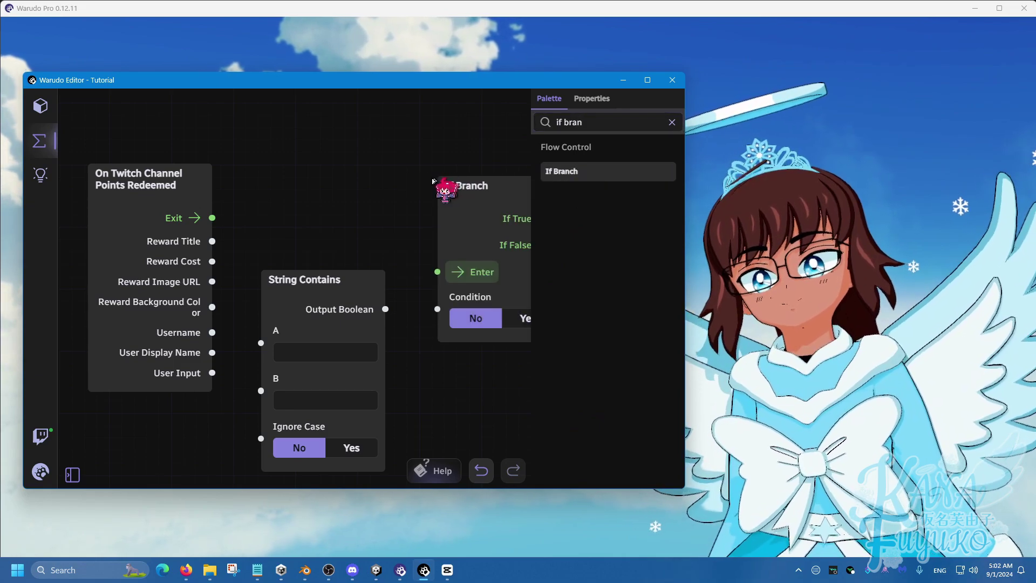
# - Connect the redeem node's Exit to If Branch's Enter, Reward Title to String Contains A, and Output Boolean to Condition
pyautogui.scroll(-2, 312, 204)
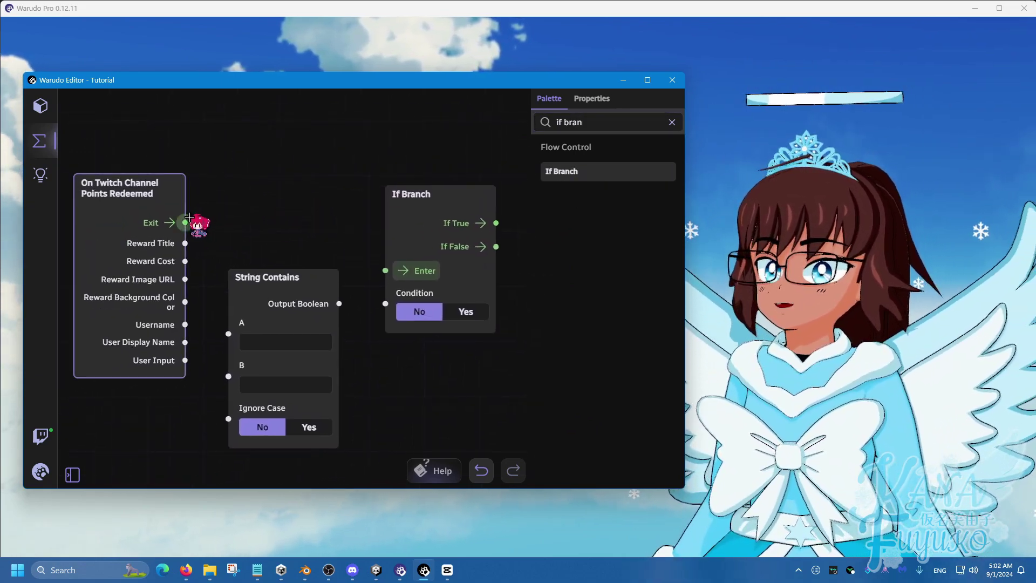
pyautogui.moveTo(186, 222); pyautogui.dragTo(385, 271)
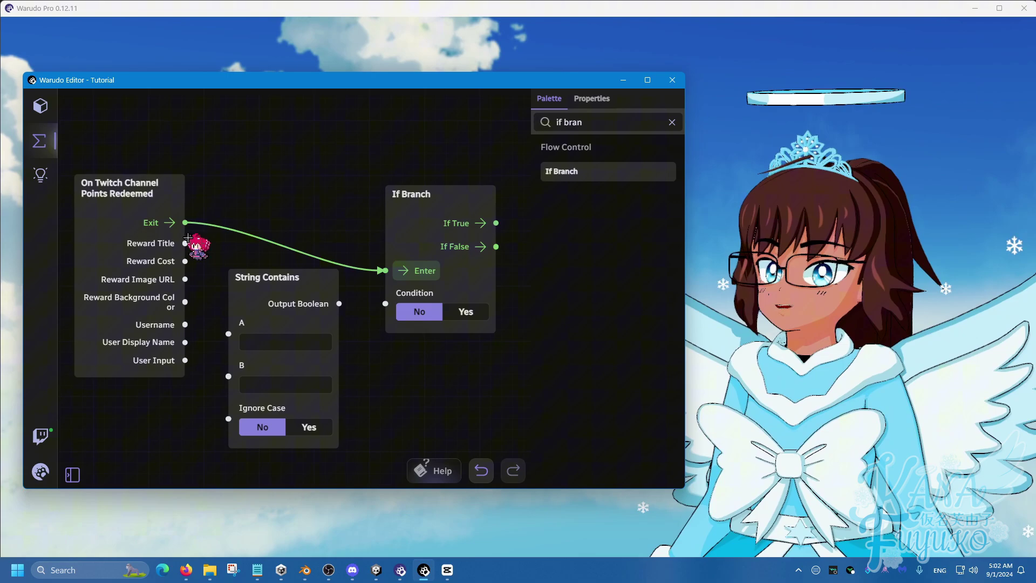
pyautogui.moveTo(185, 243); pyautogui.dragTo(228, 333)
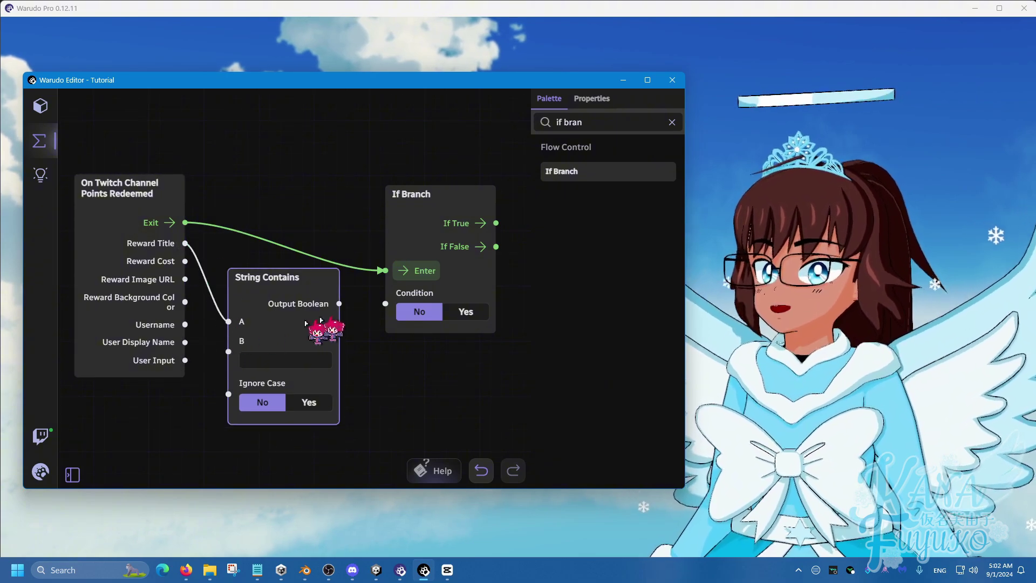
pyautogui.moveTo(337, 305); pyautogui.dragTo(394, 307)
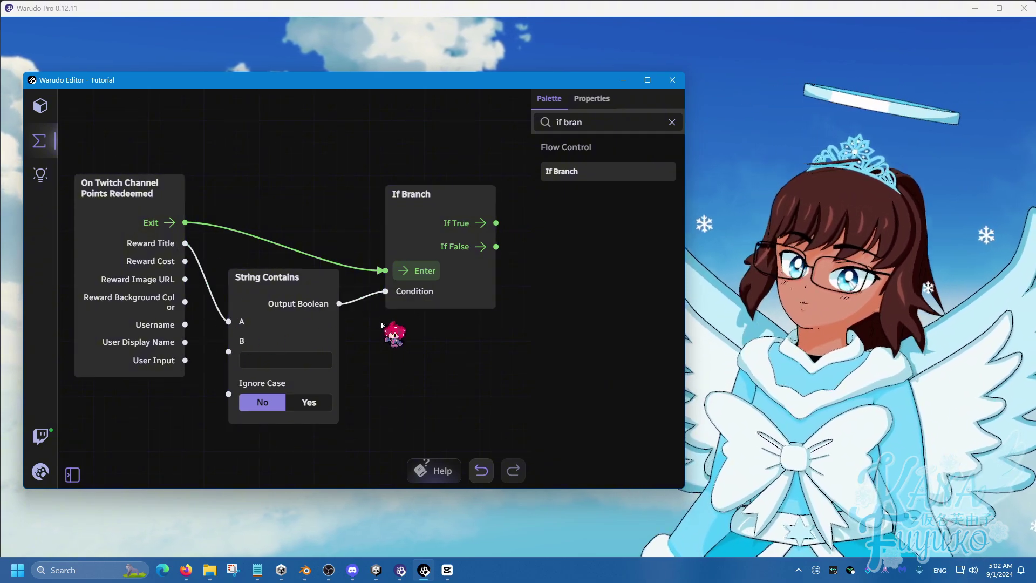
# - Set input B of the String Contains node to Duck Redeem
pyautogui.click(336, 361)
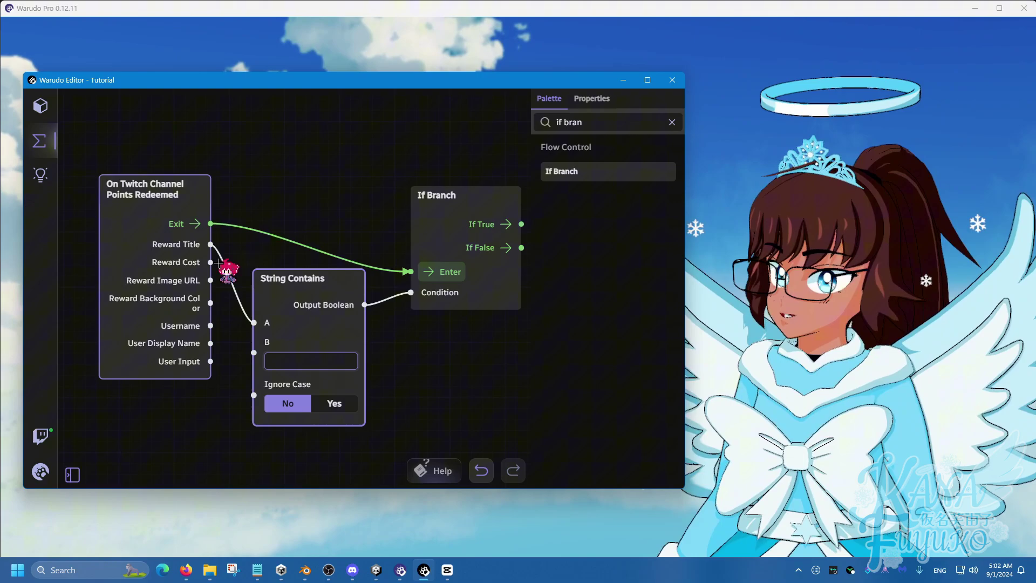
pyautogui.scroll(-2, 321, 232)
pyautogui.moveTo(302, 269); pyautogui.dragTo(302, 269)
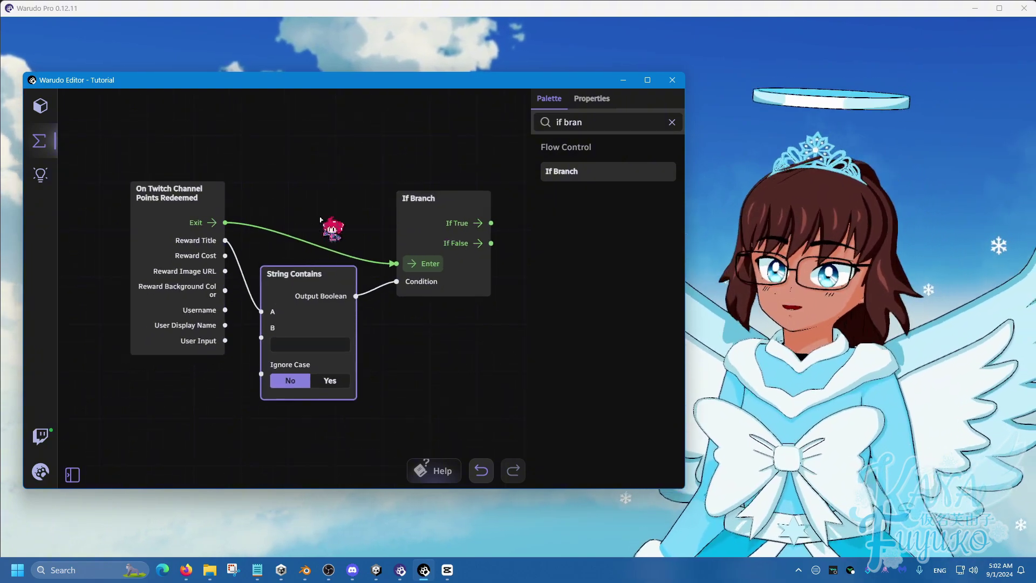
pyautogui.click(316, 215)
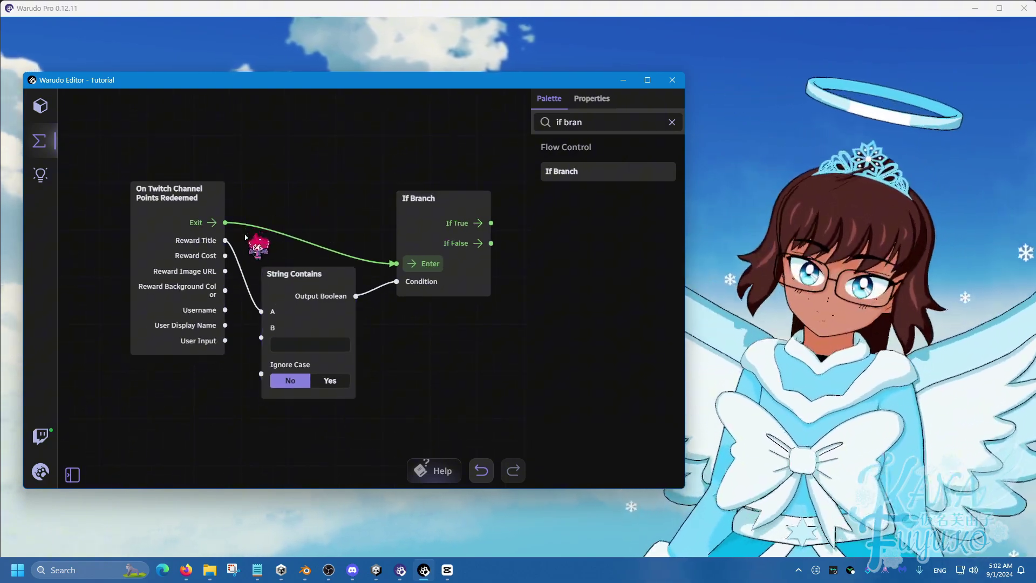
pyautogui.click(174, 194)
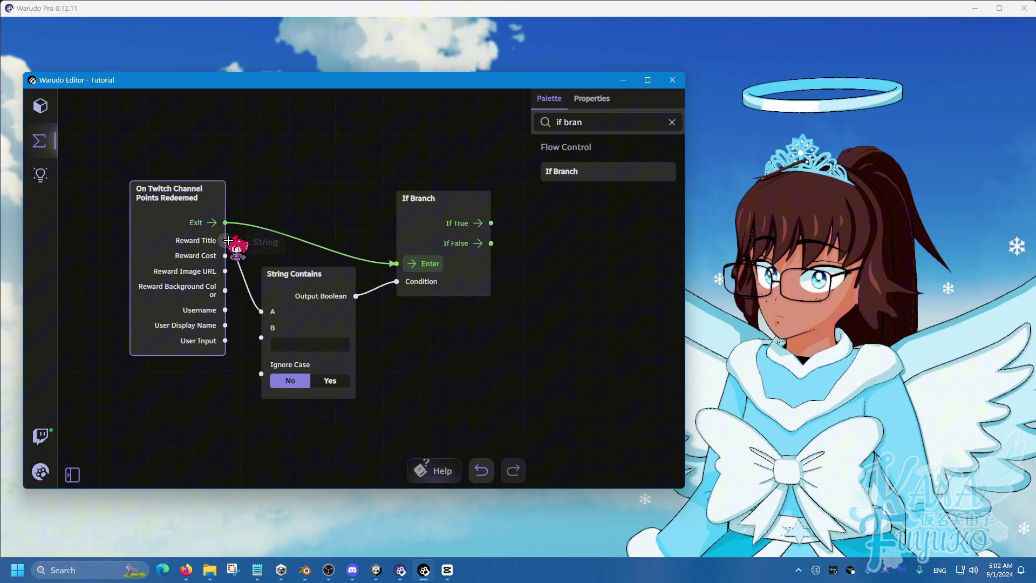
pyautogui.click(316, 345)
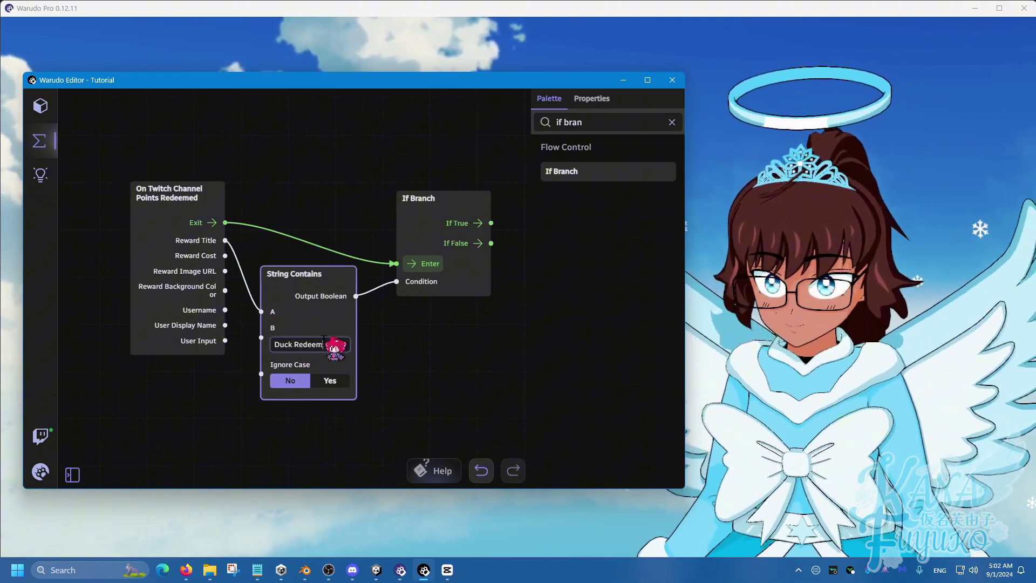
pyautogui.click(416, 273)
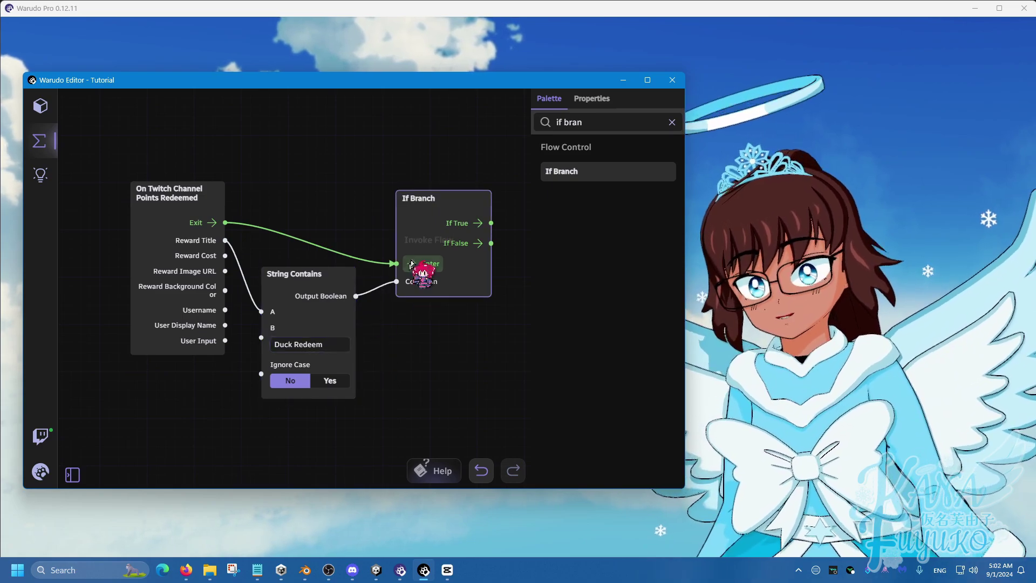
# - Add a Set Asset Property node in the empty space beside the If Branch node
pyautogui.moveTo(520, 198); pyautogui.dragTo(281, 229)
pyautogui.scroll(-2, 286, 229)
pyautogui.moveTo(349, 230); pyautogui.dragTo(304, 240)
pyautogui.scroll(-1, 303, 241)
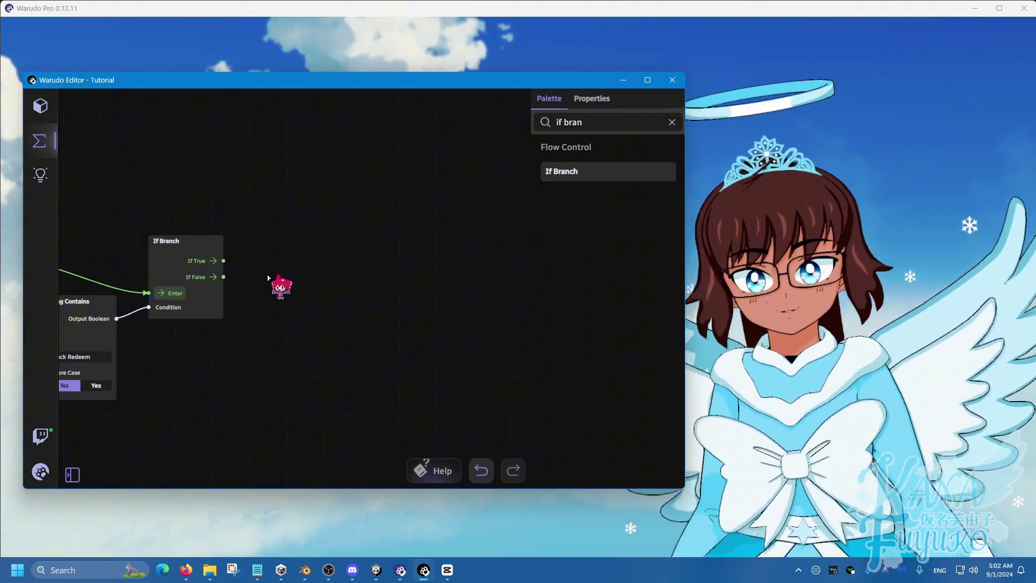
pyautogui.click(580, 123)
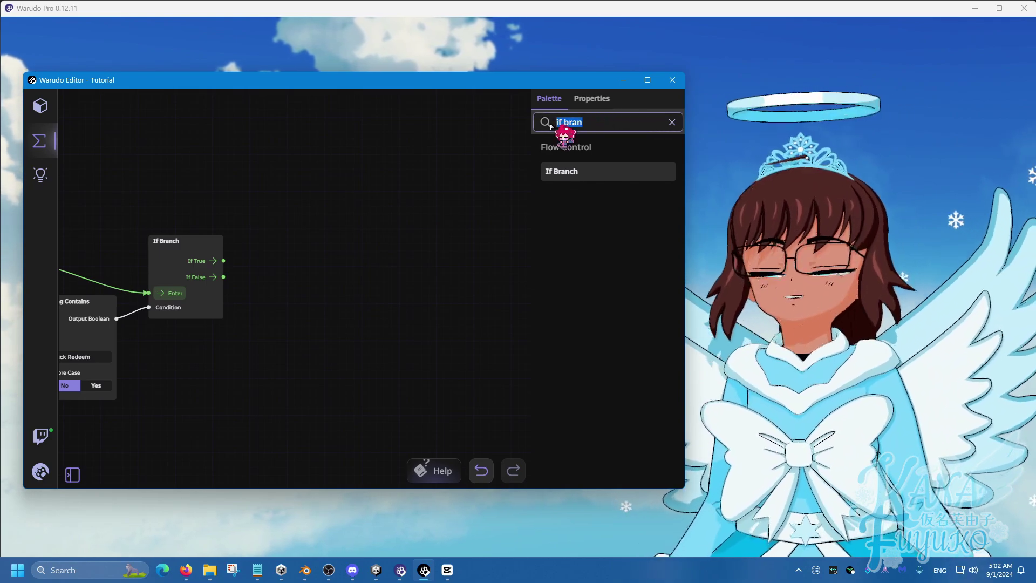
pyautogui.write('set asset prop')
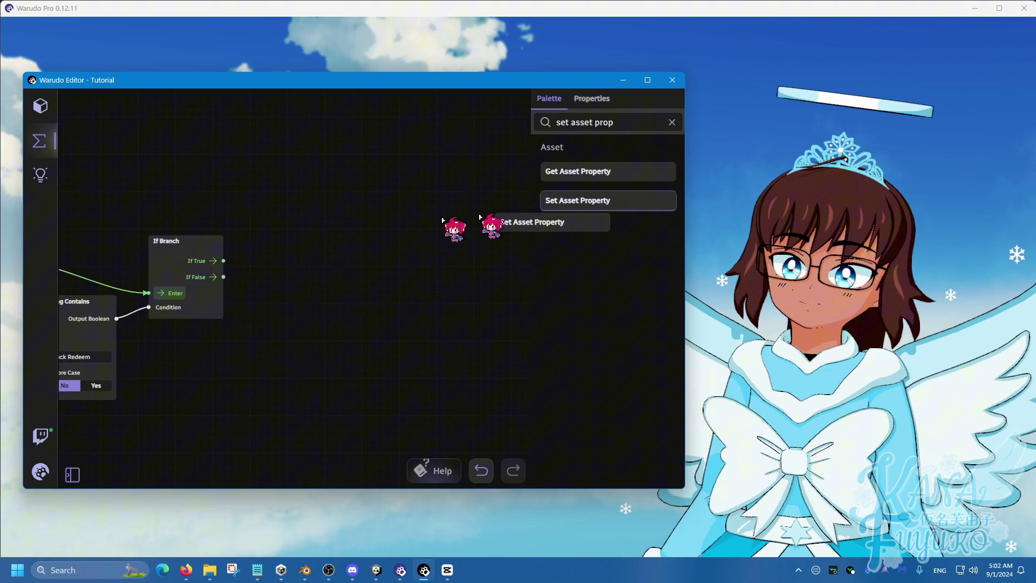
pyautogui.moveTo(443, 220); pyautogui.dragTo(259, 227)
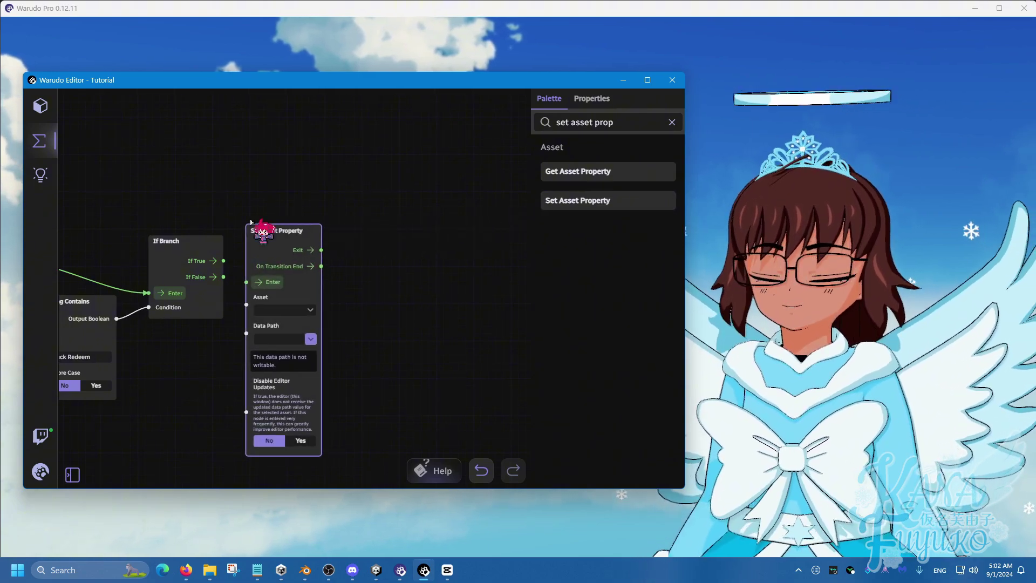
# - Check the Duck Redeem asset's settings, and connect If Branch's If True output to the Set Asset Property node's Enter
pyautogui.click(40, 106)
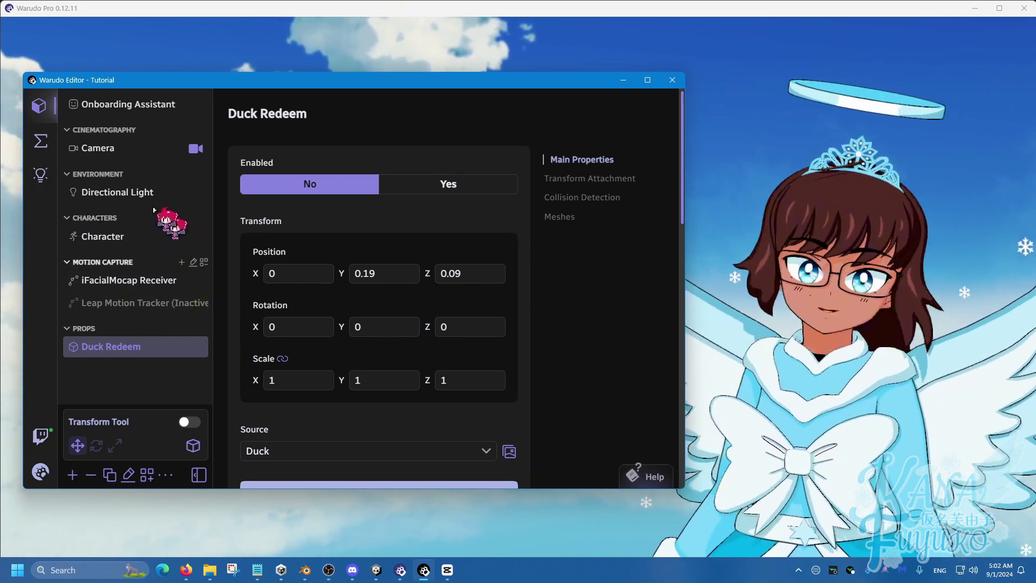
pyautogui.click(49, 145)
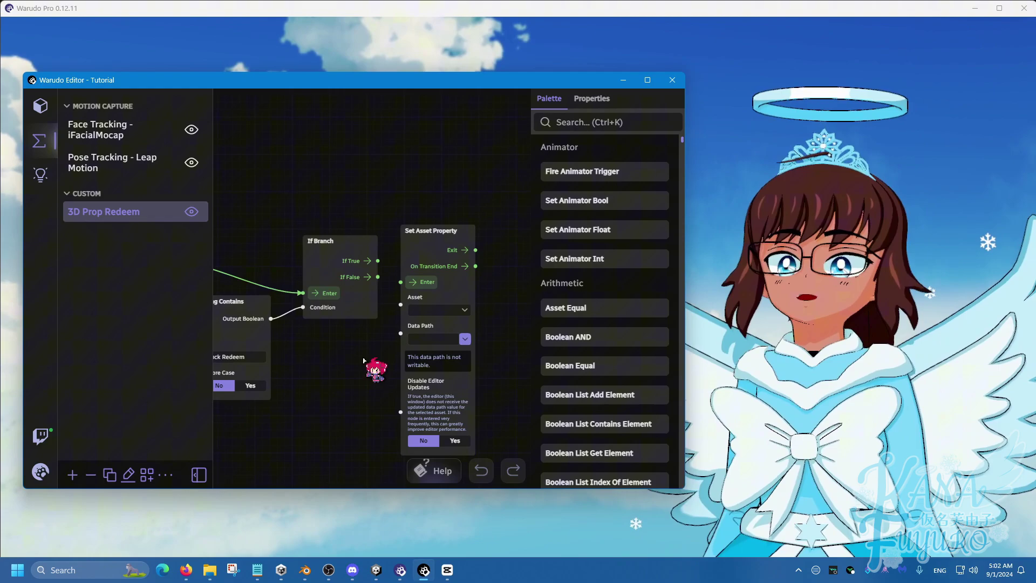
pyautogui.moveTo(359, 357); pyautogui.dragTo(316, 331)
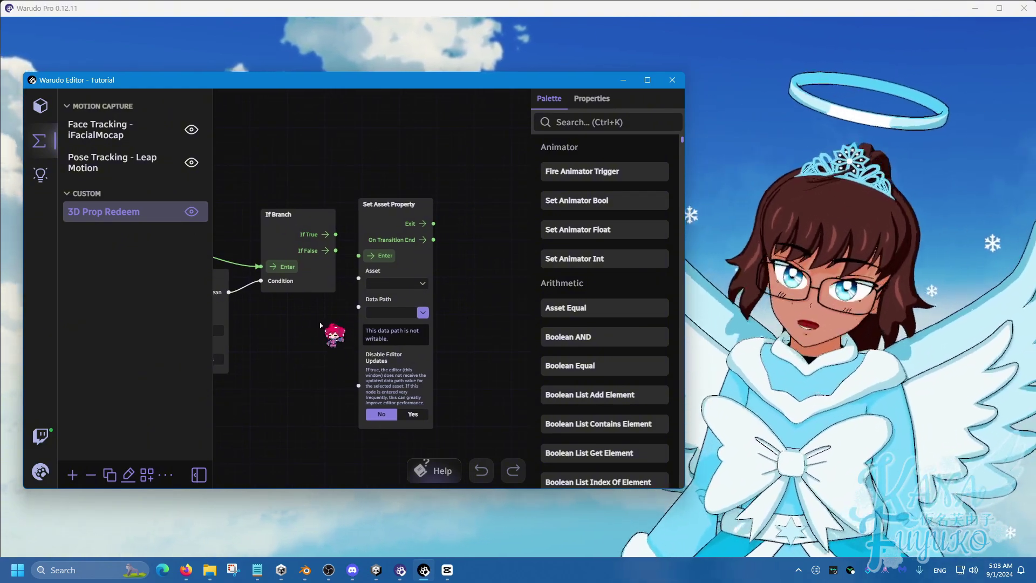
pyautogui.moveTo(321, 326); pyautogui.dragTo(285, 330, button='middle')
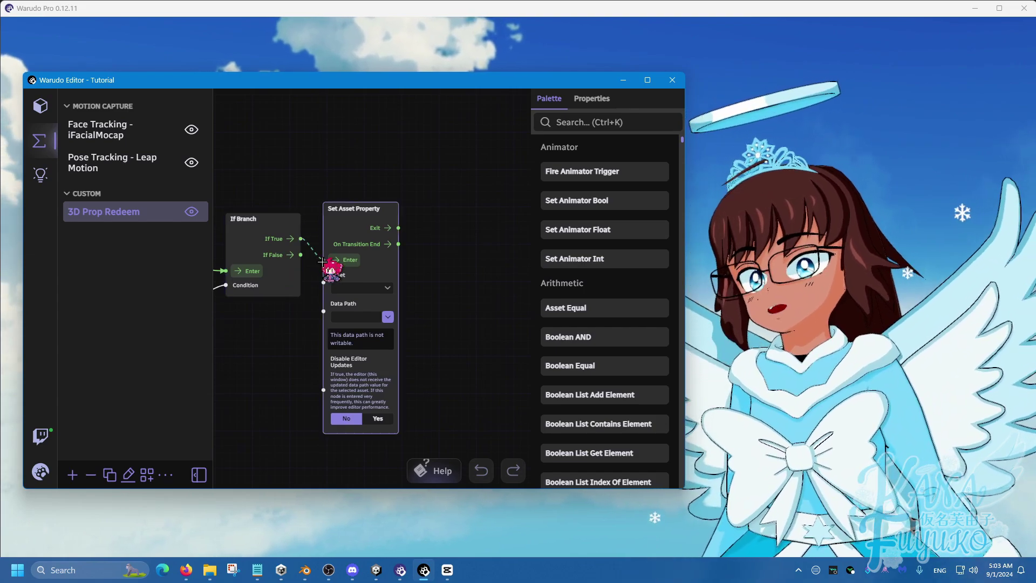
pyautogui.moveTo(300, 238); pyautogui.dragTo(322, 260)
# - Configure the Set Asset Property node with asset Duck Redeem, data path Enabled and target value Yes
pyautogui.click(348, 287)
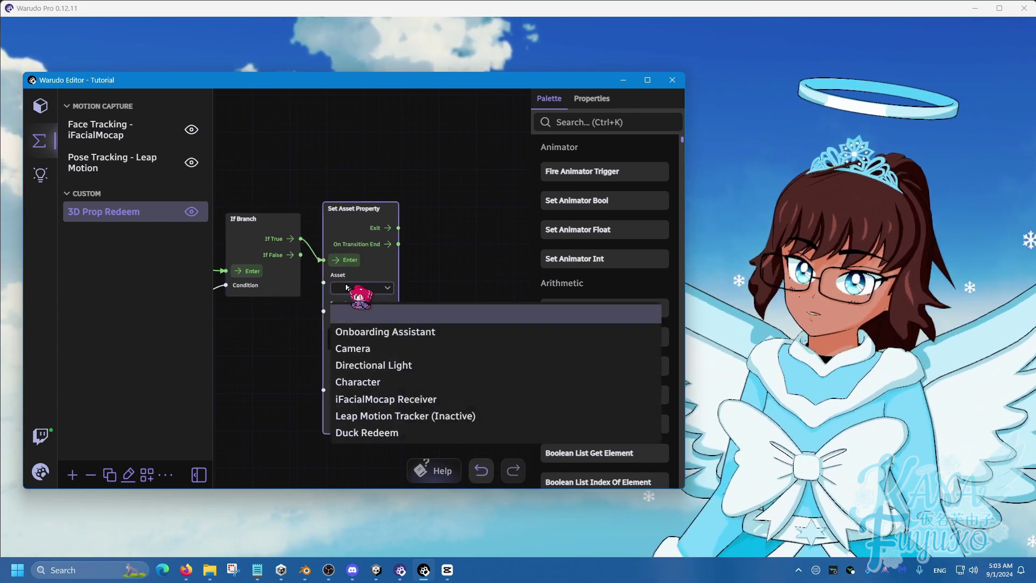
pyautogui.click(378, 433)
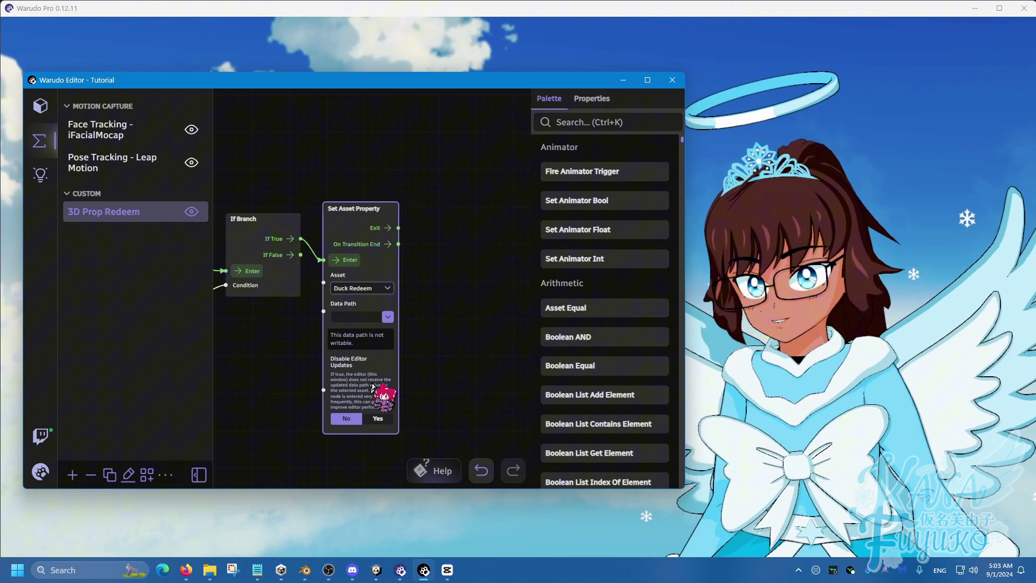
pyautogui.click(388, 317)
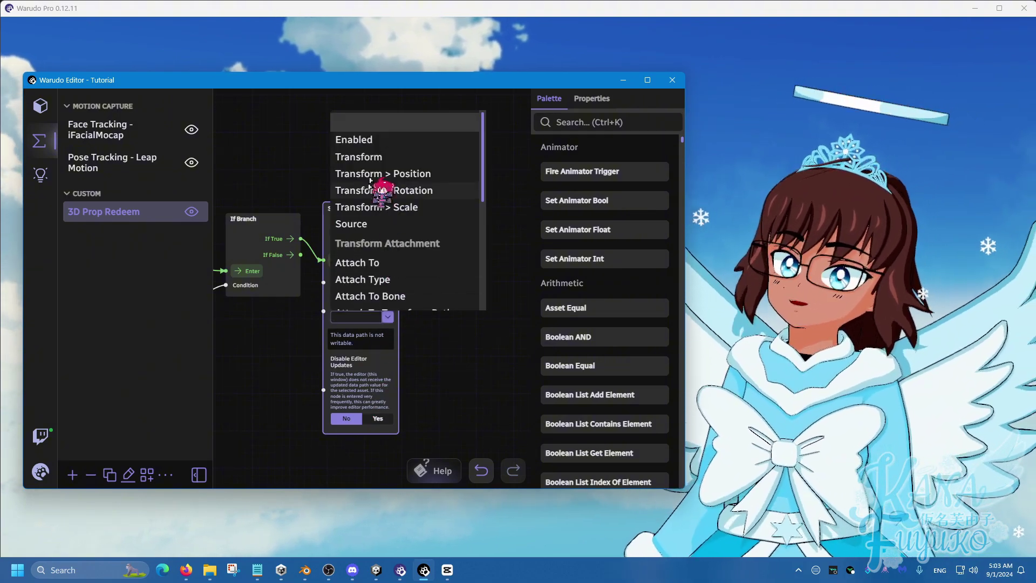
pyautogui.click(383, 142)
pyautogui.moveTo(415, 352); pyautogui.dragTo(368, 303)
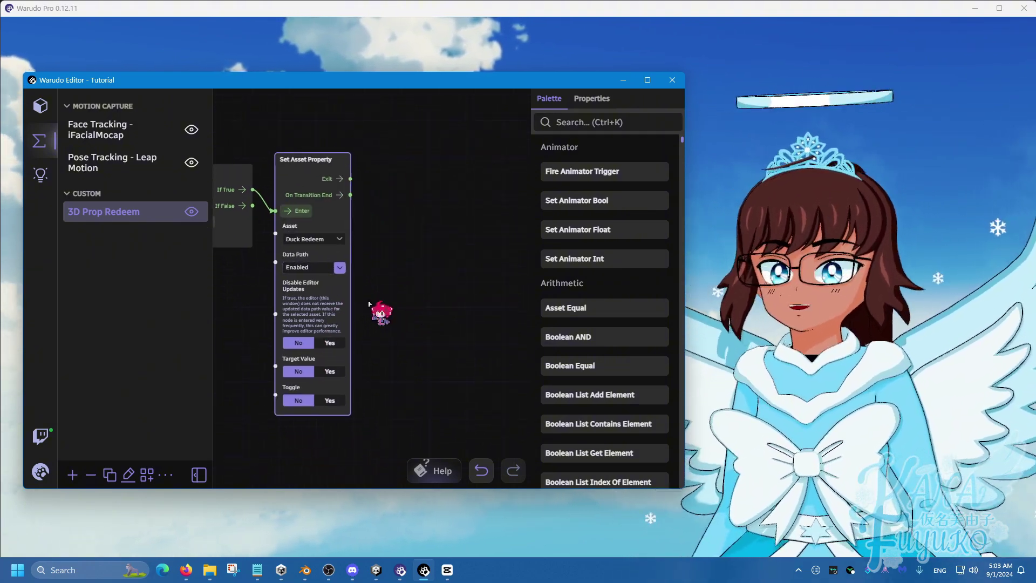
pyautogui.click(293, 371)
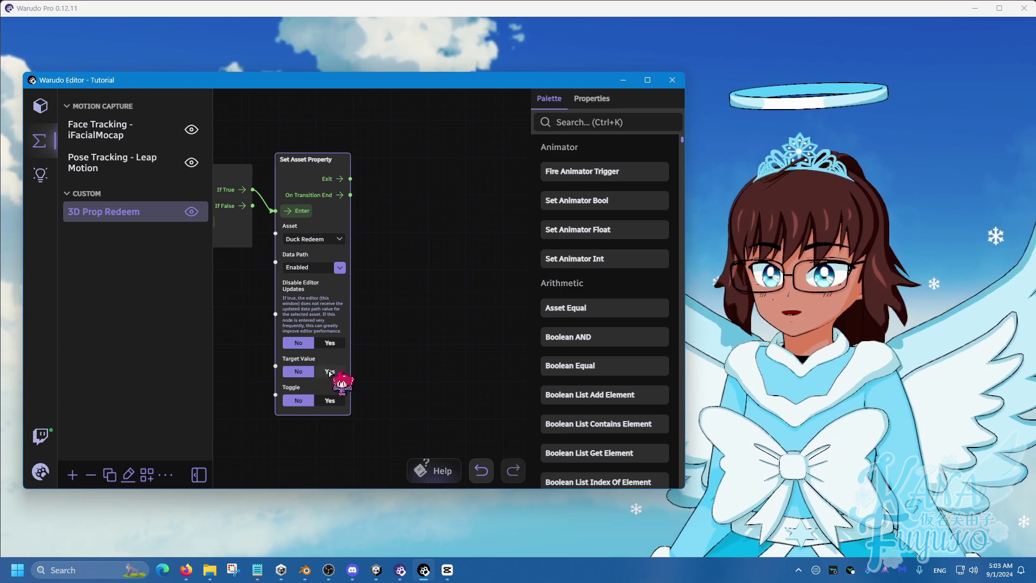
pyautogui.click(330, 371)
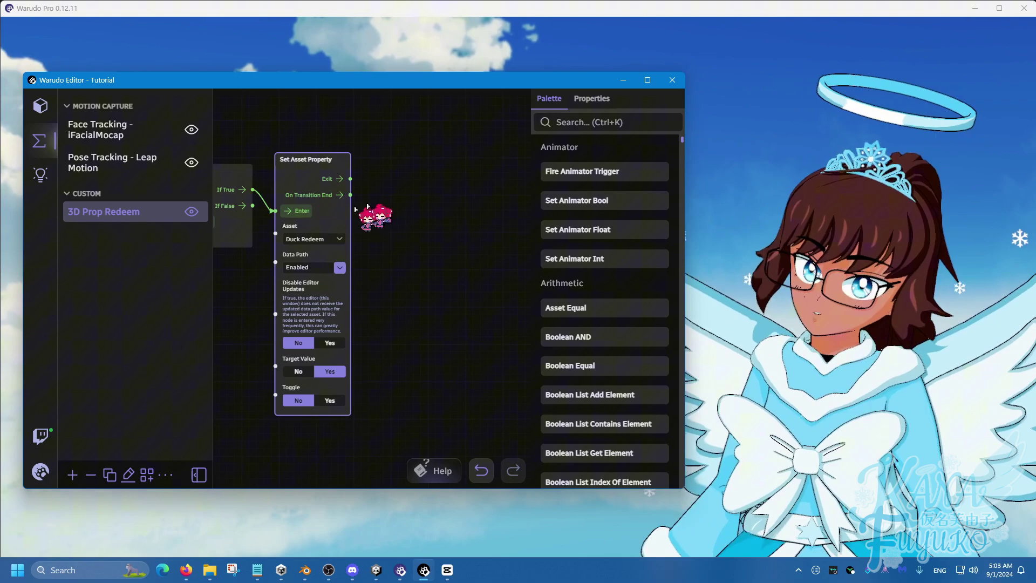
# - Paste a second Set Asset Property node for Duck Redeem beyond the first one
pyautogui.hotkey('ctrl', 'v')
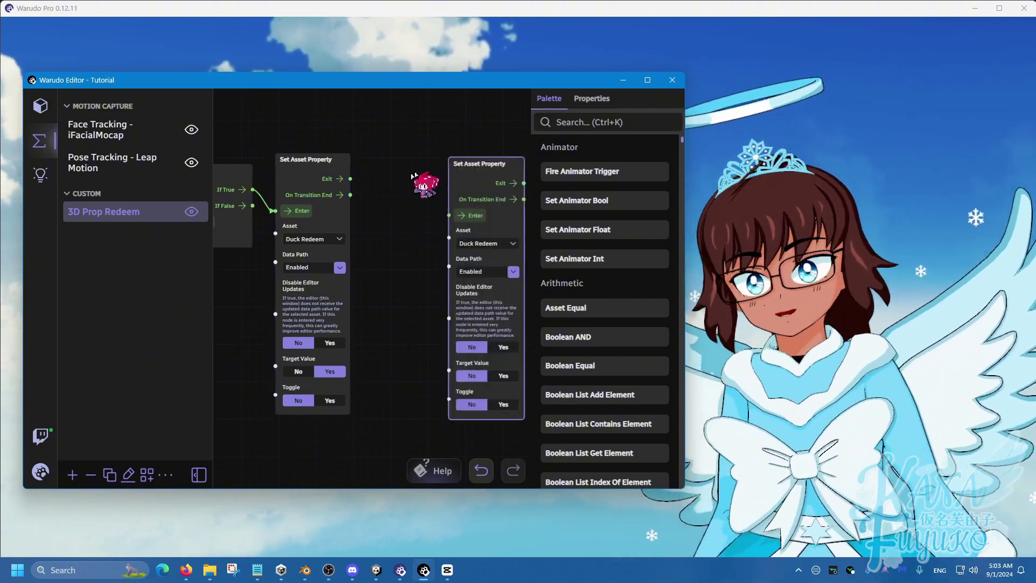
# - Set the second Set Asset Property node's target value to No and shift the node slightly to leave room between both nodes
pyautogui.moveTo(415, 176); pyautogui.dragTo(389, 179)
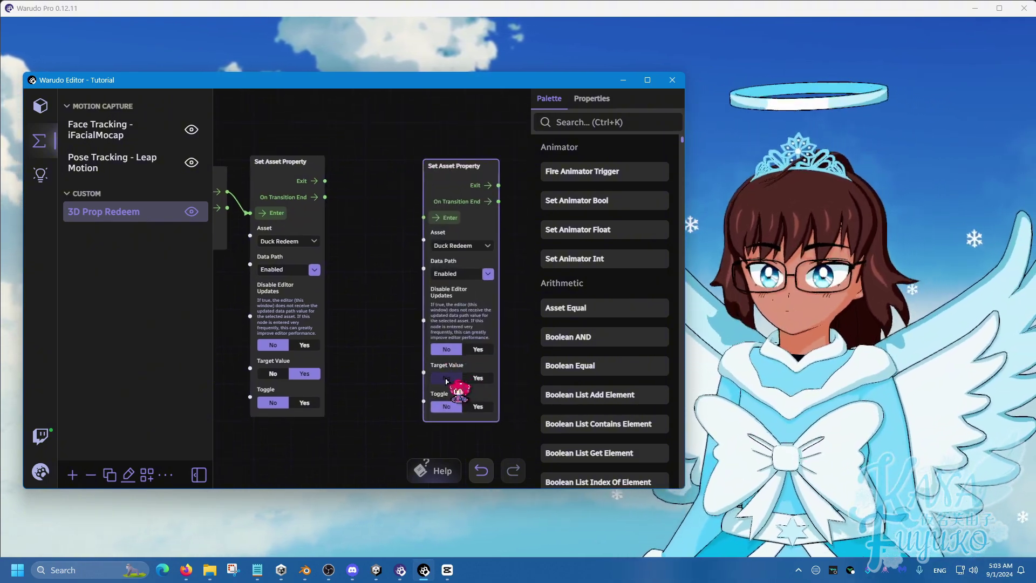
pyautogui.click(445, 378)
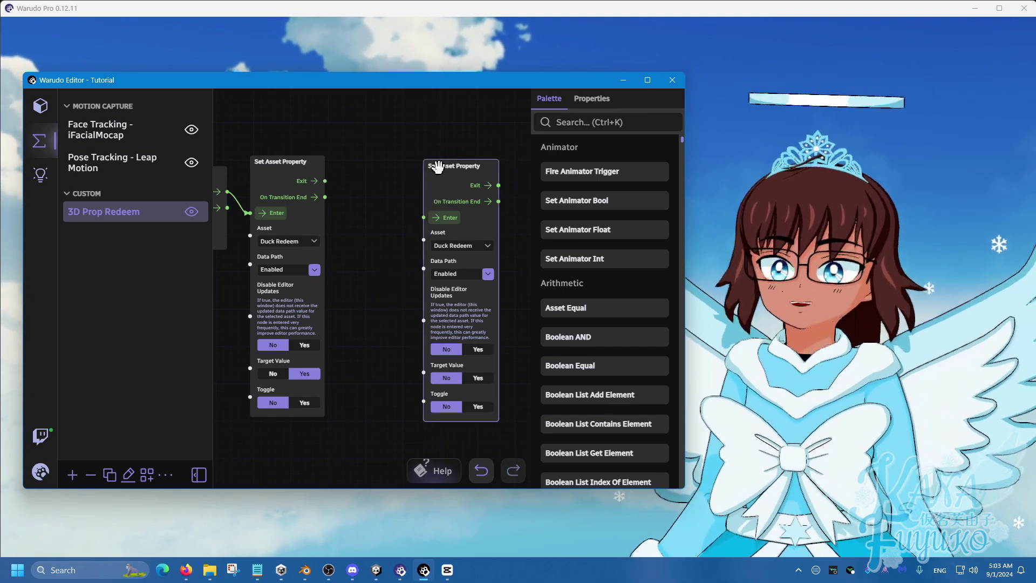
pyautogui.moveTo(438, 167); pyautogui.dragTo(450, 156)
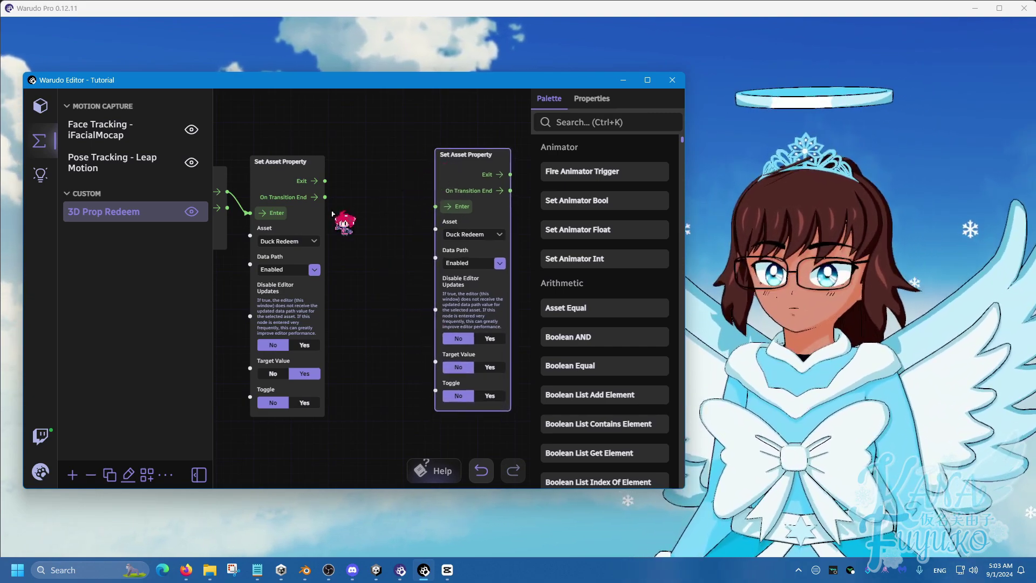
pyautogui.click(399, 225)
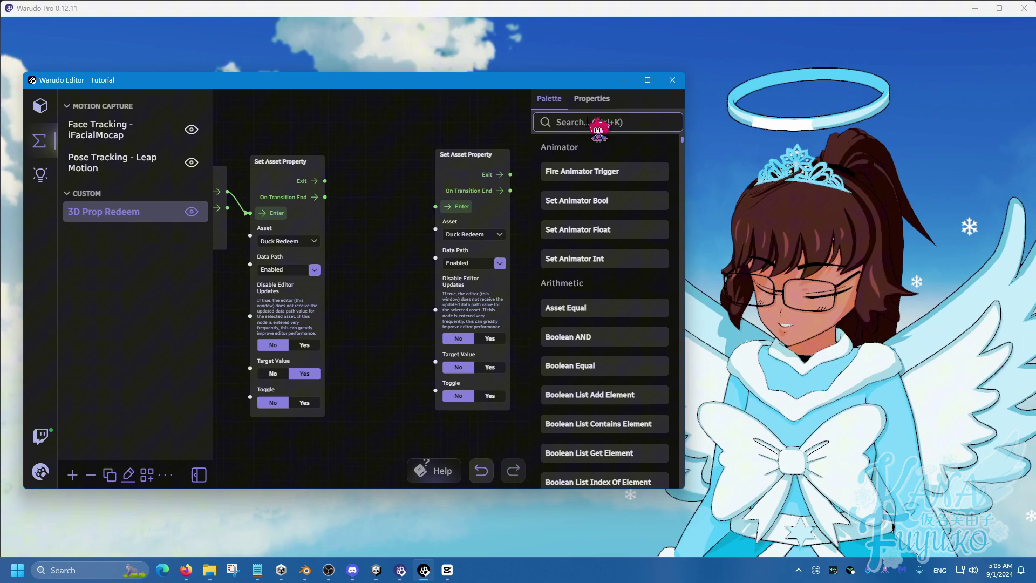
# - Add a Delay Control Flow node between the two Set Asset Property nodes
pyautogui.click(587, 121)
pyautogui.write('delay')
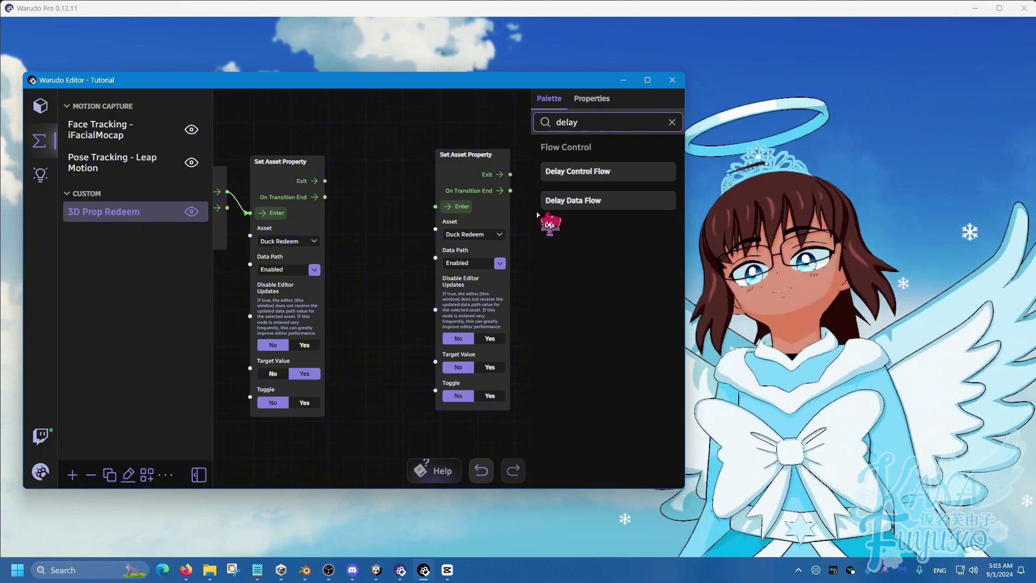
pyautogui.moveTo(556, 172); pyautogui.dragTo(348, 168)
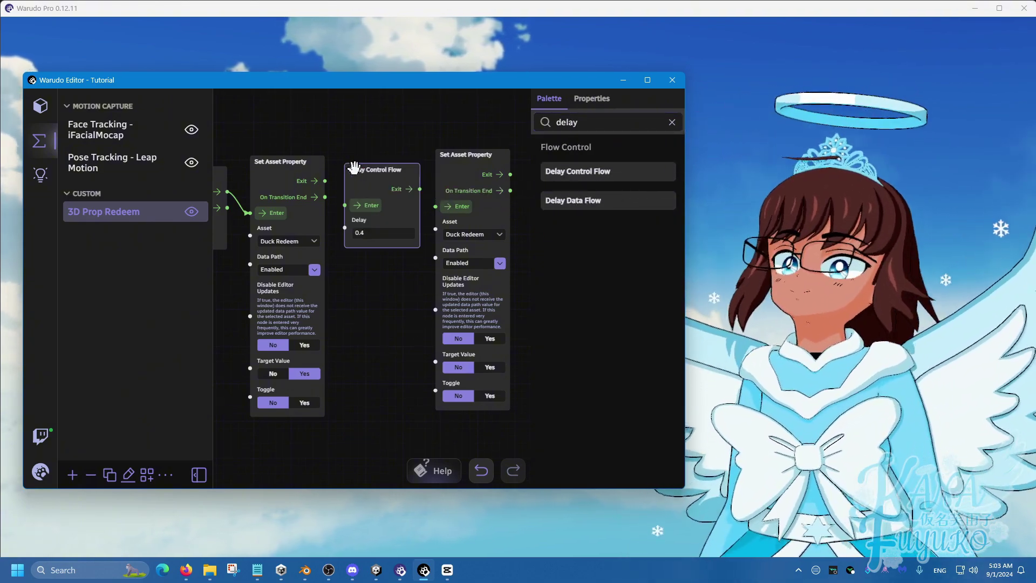
pyautogui.click(381, 162)
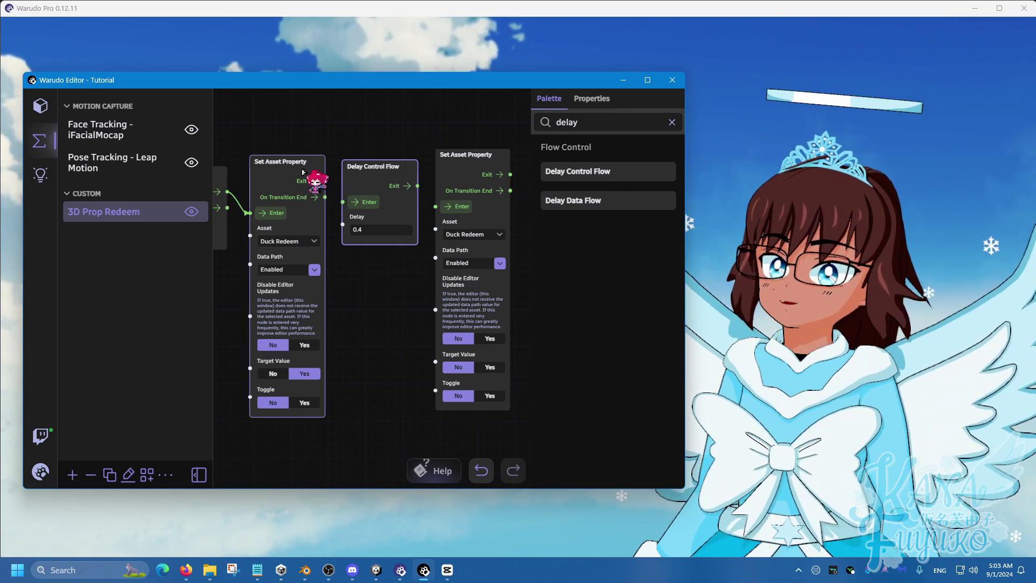
# - Review the chain from the Twitch redeem node through String Contains and If Branch to the first Set Asset Property node
pyautogui.moveTo(284, 138); pyautogui.dragTo(416, 145)
pyautogui.scroll(-4, 398, 153)
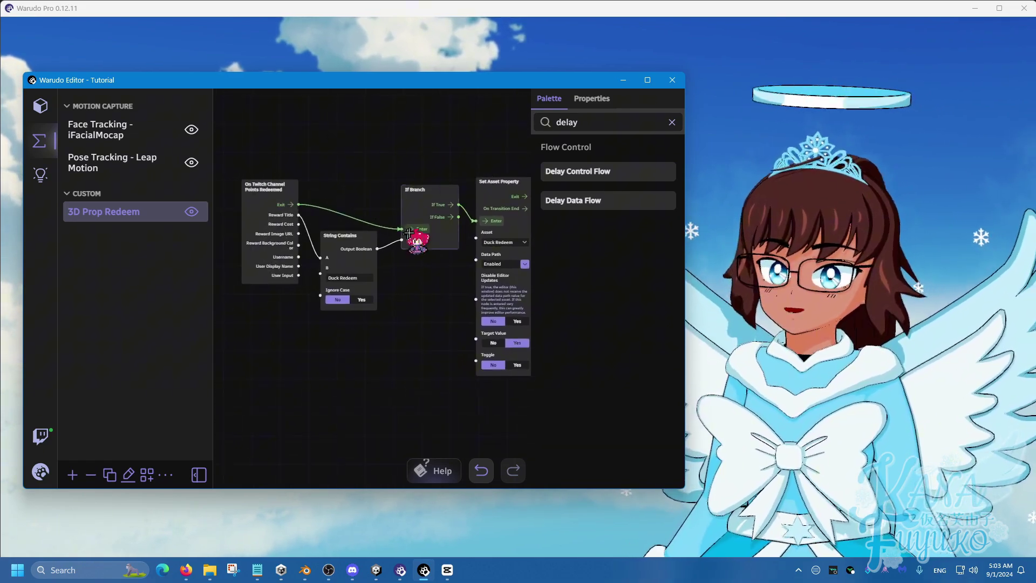
pyautogui.click(363, 269)
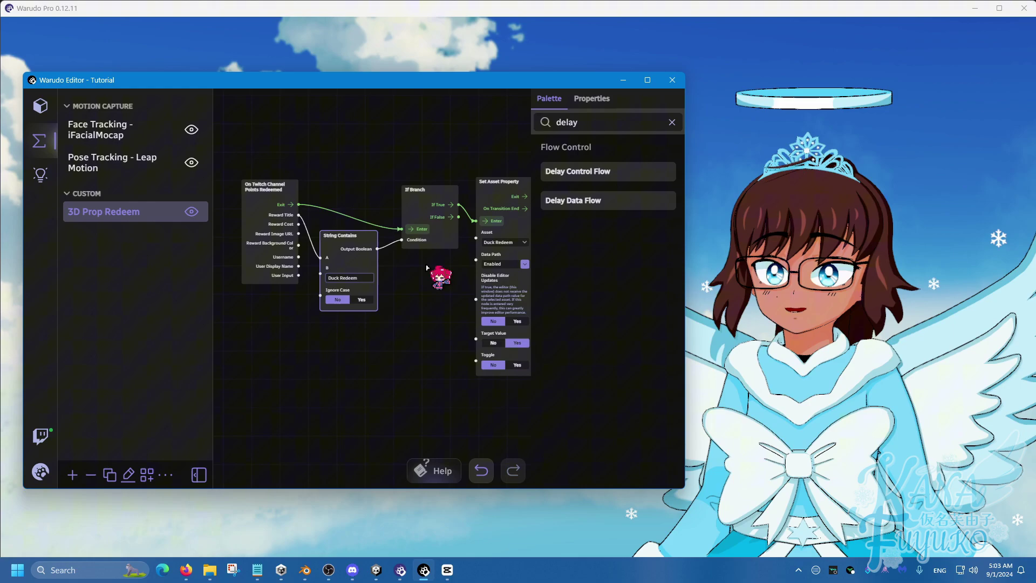
pyautogui.moveTo(404, 270); pyautogui.dragTo(226, 276)
pyautogui.scroll(4, 252, 274)
pyautogui.click(286, 215)
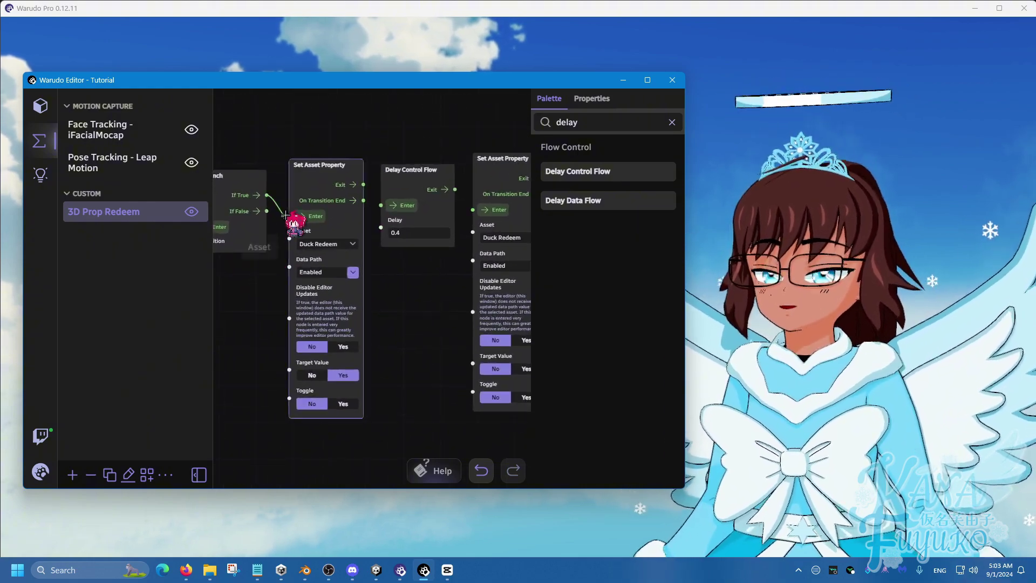
pyautogui.moveTo(286, 216); pyautogui.dragTo(289, 217)
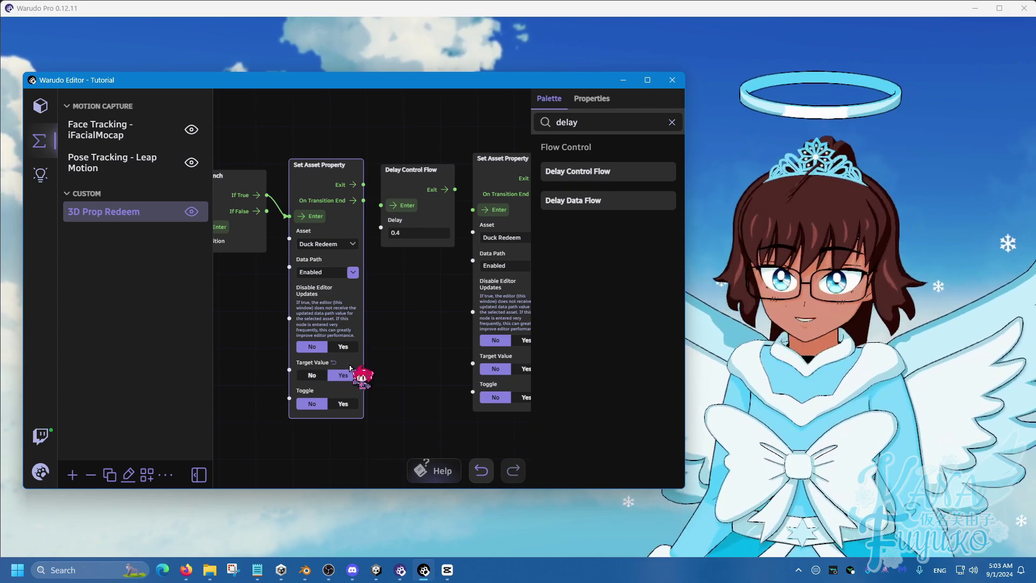
# - Wire Exit to Enter from the first Set Asset Property through Delay Control Flow to the second, and set the delay to 5
pyautogui.moveTo(363, 184); pyautogui.dragTo(381, 205)
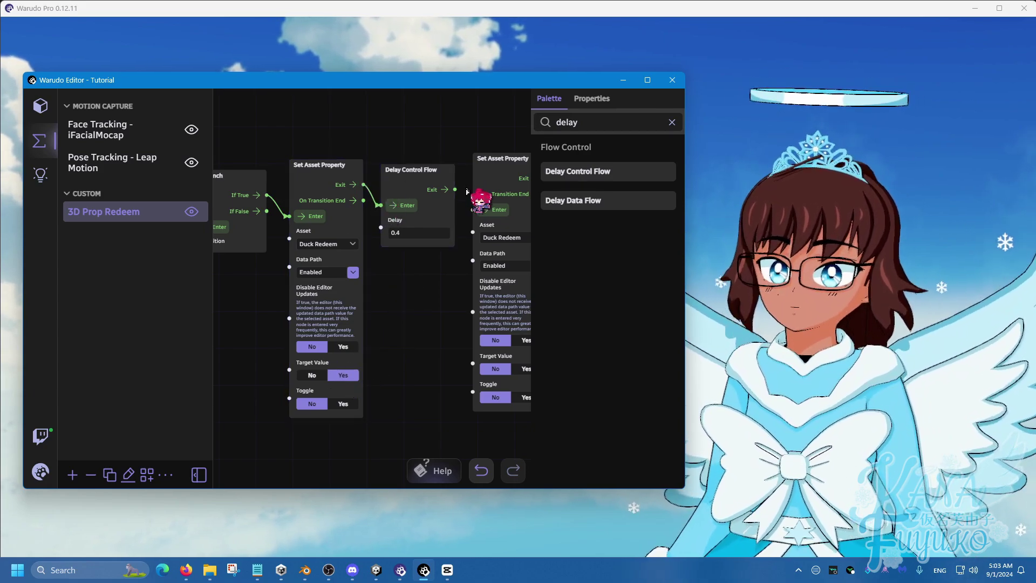
pyautogui.moveTo(455, 189); pyautogui.dragTo(473, 210)
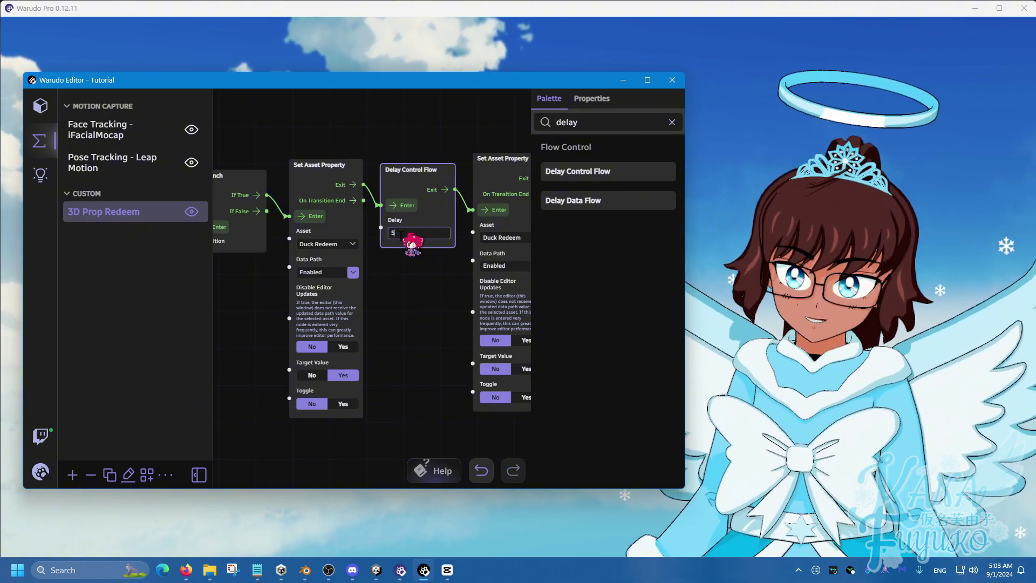
pyautogui.moveTo(448, 337); pyautogui.dragTo(356, 346)
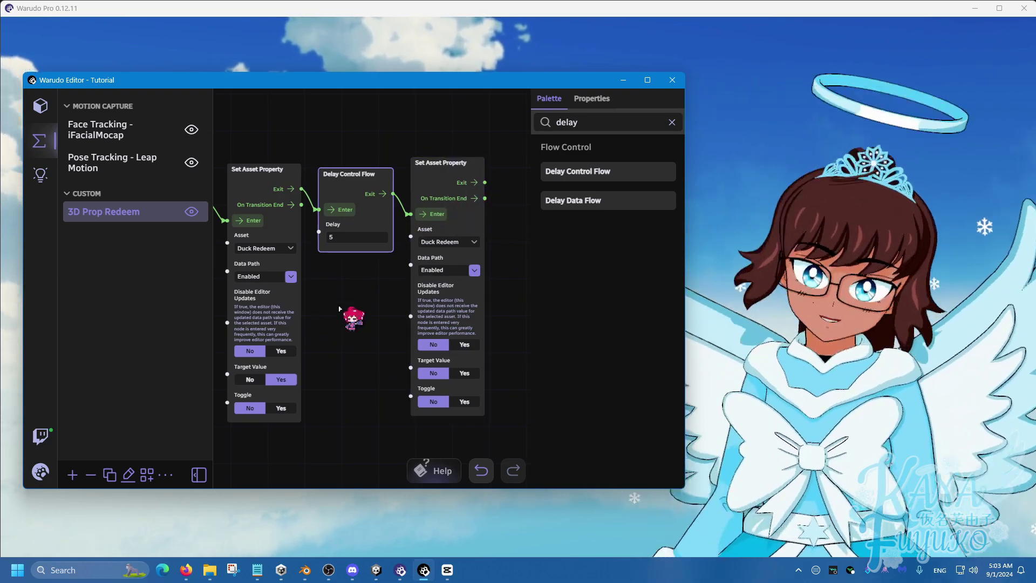
# - Test the timed prop display by invoking the flow at the first Set Asset Property node's Enter
pyautogui.scroll(-1, 344, 308)
pyautogui.moveTo(345, 309); pyautogui.dragTo(404, 317)
pyautogui.scroll(-1, 397, 292)
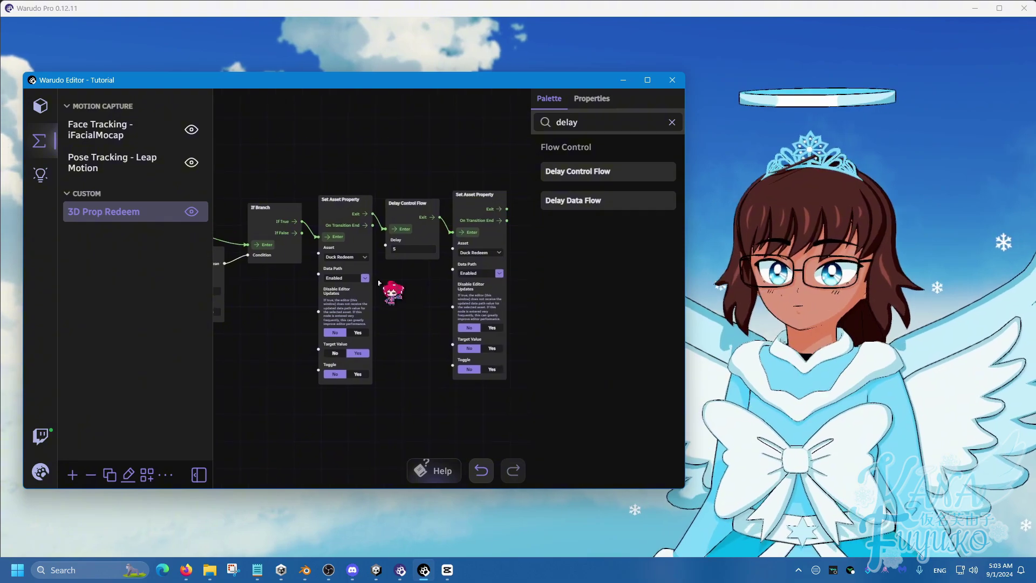
pyautogui.click(337, 240)
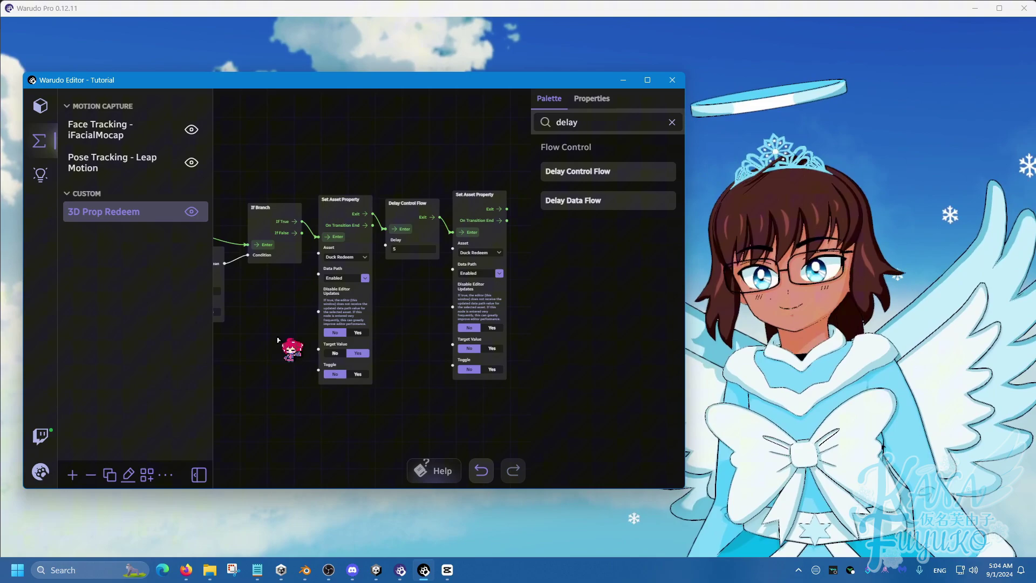
# - Check the redeem name in the String Contains node's B field
pyautogui.moveTo(277, 339); pyautogui.dragTo(404, 355)
pyautogui.scroll(3, 281, 358)
pyautogui.moveTo(274, 351); pyautogui.dragTo(290, 356)
pyautogui.scroll(3, 303, 356)
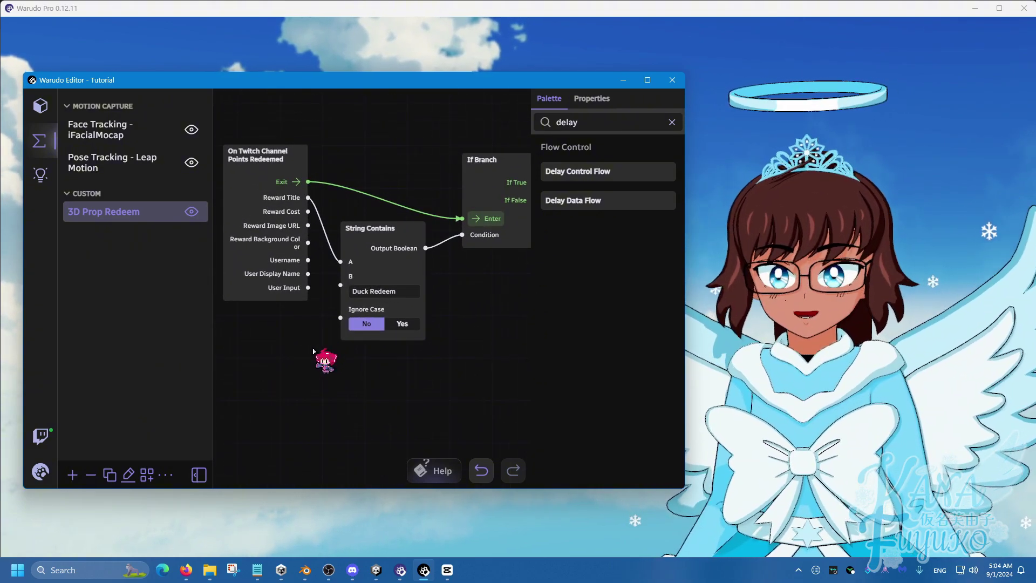
pyautogui.click(373, 292)
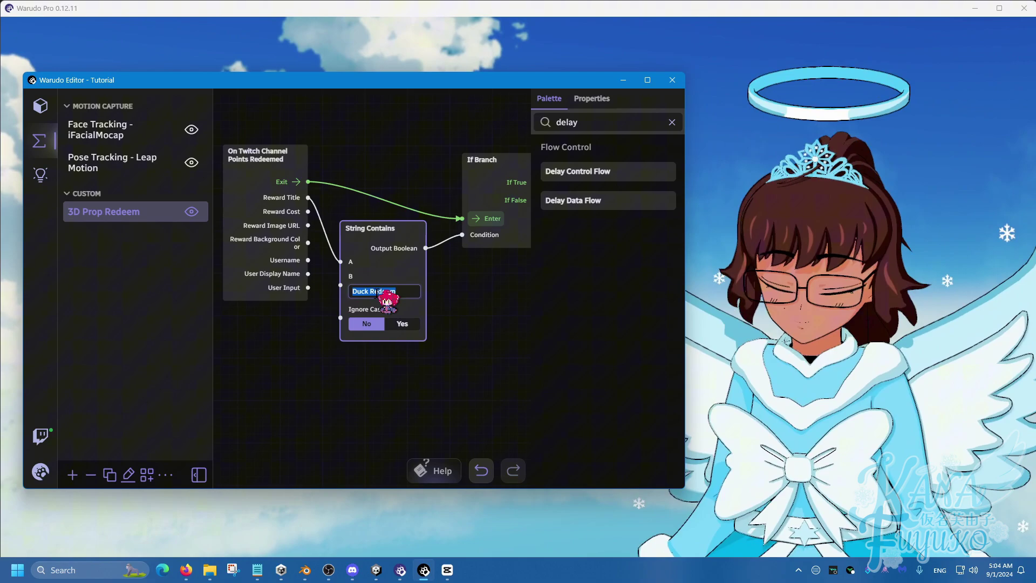
pyautogui.click(389, 402)
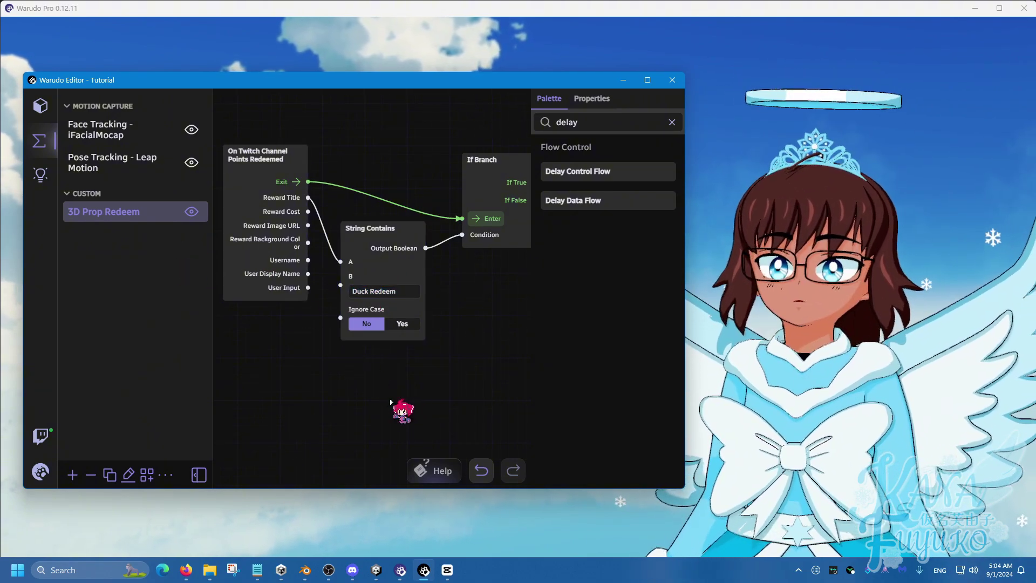
# - Look over the complete blueprint, highlighting all nodes that follow the On Twitch Channel Points Redeemed node
pyautogui.scroll(-5, 390, 402)
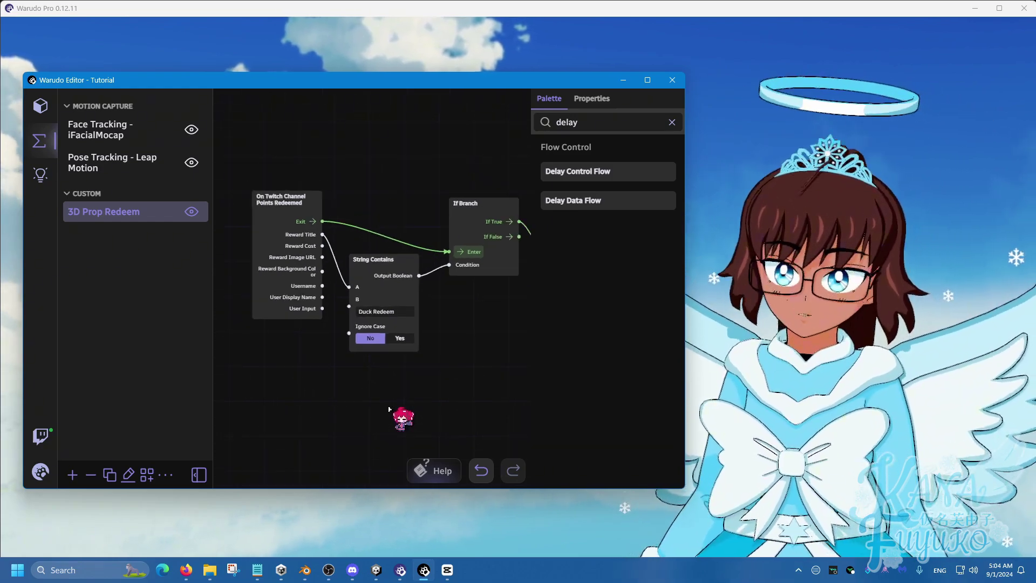
pyautogui.moveTo(436, 359); pyautogui.dragTo(320, 260)
pyautogui.scroll(-2, 325, 276)
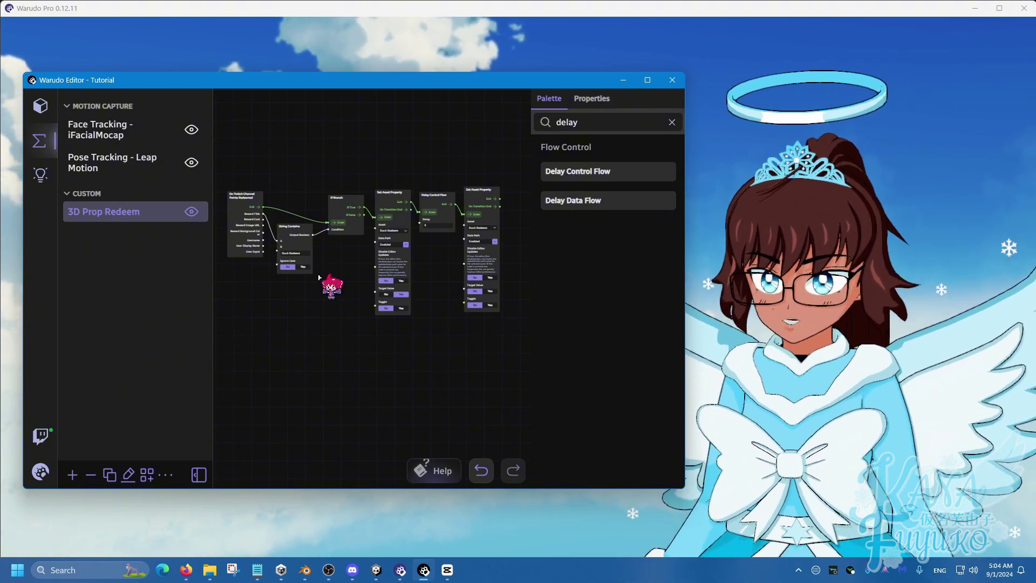
pyautogui.moveTo(321, 278); pyautogui.dragTo(348, 271)
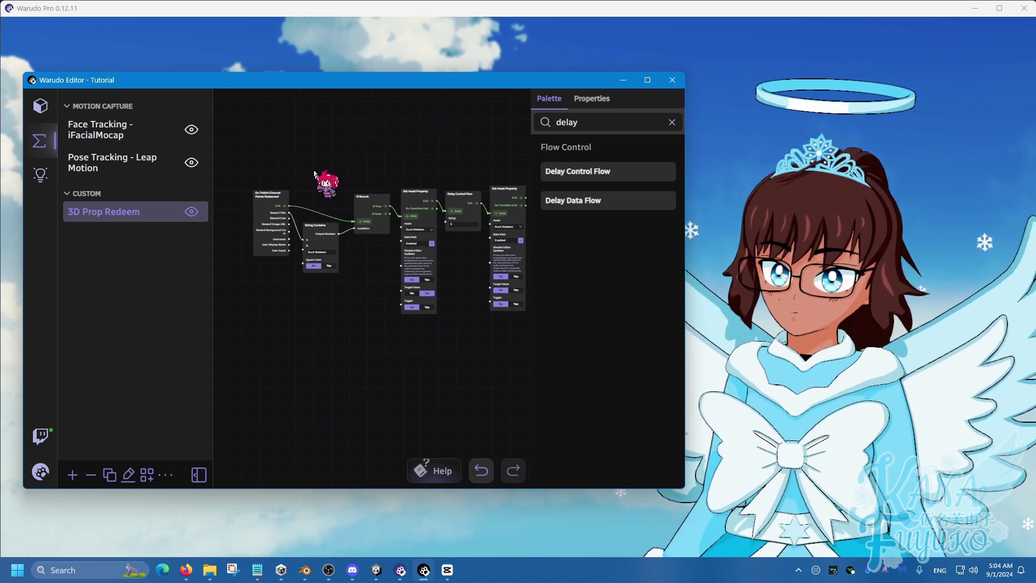
pyautogui.moveTo(295, 154); pyautogui.dragTo(539, 330)
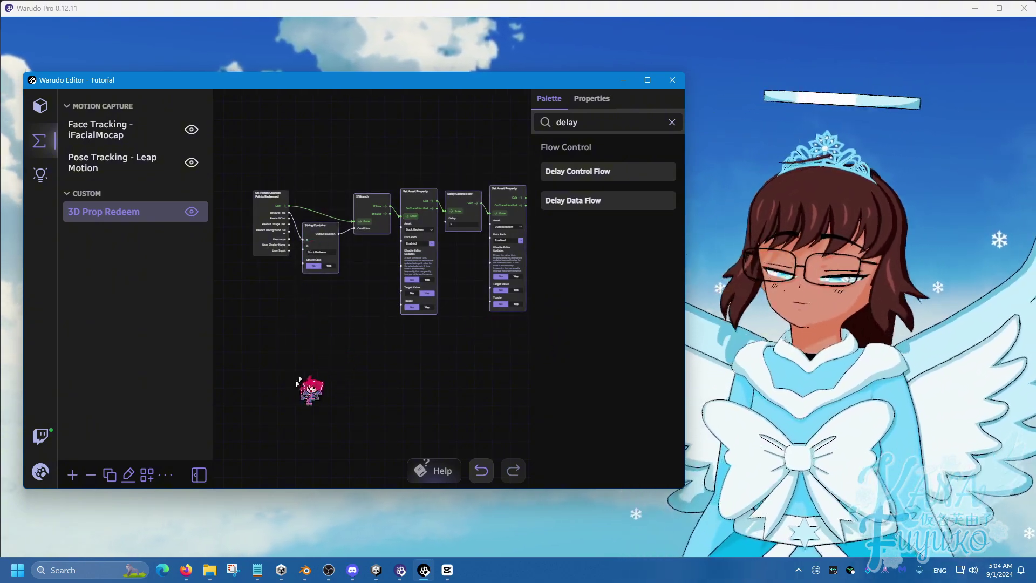
pyautogui.moveTo(310, 339); pyautogui.dragTo(314, 291)
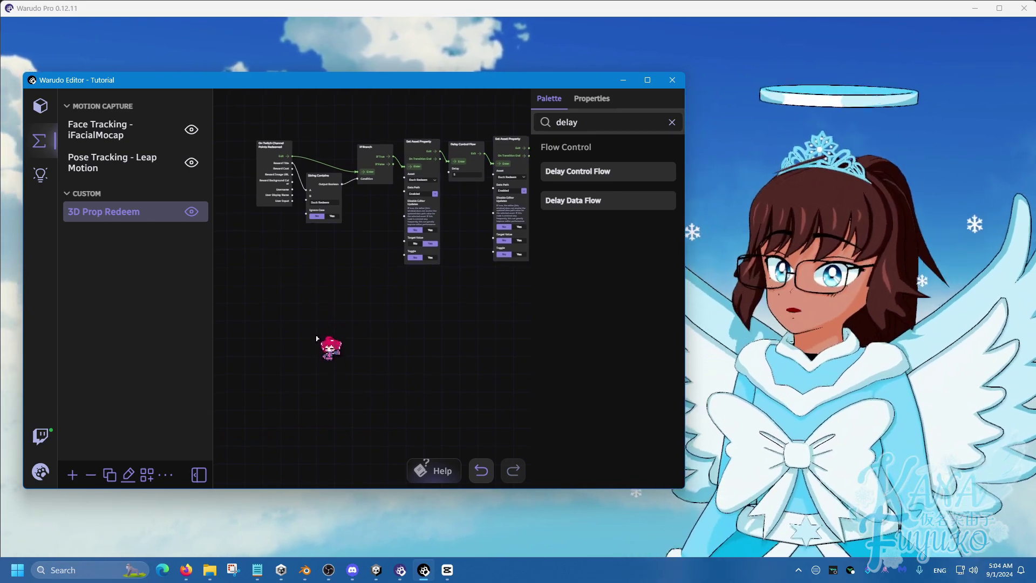
pyautogui.moveTo(270, 254); pyautogui.dragTo(271, 319, button='right')
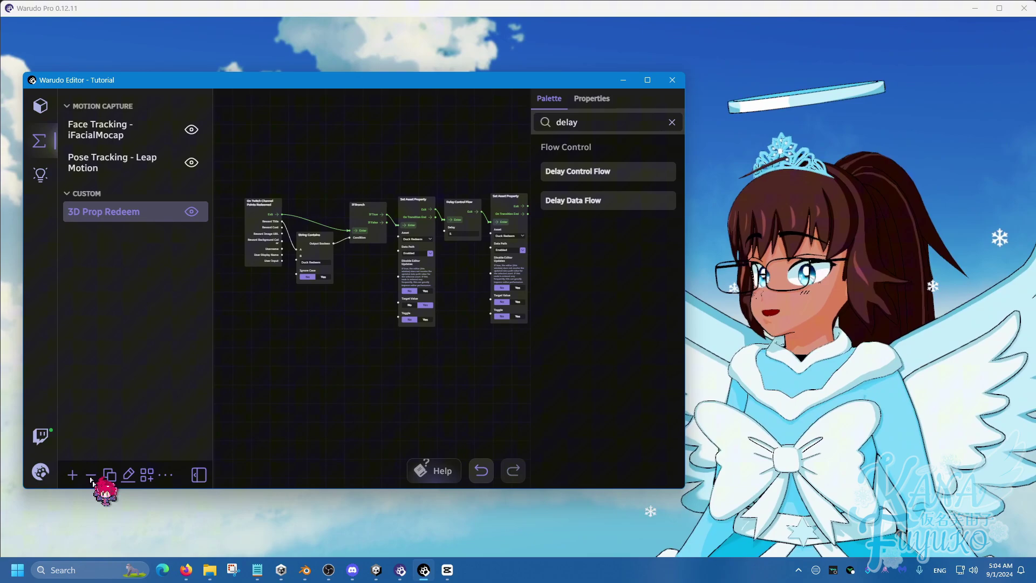
# - Duplicate the 3D Prop Redeem blueprint and rename the copy 3D Prop Redeem (YouTube)
pyautogui.click(108, 474)
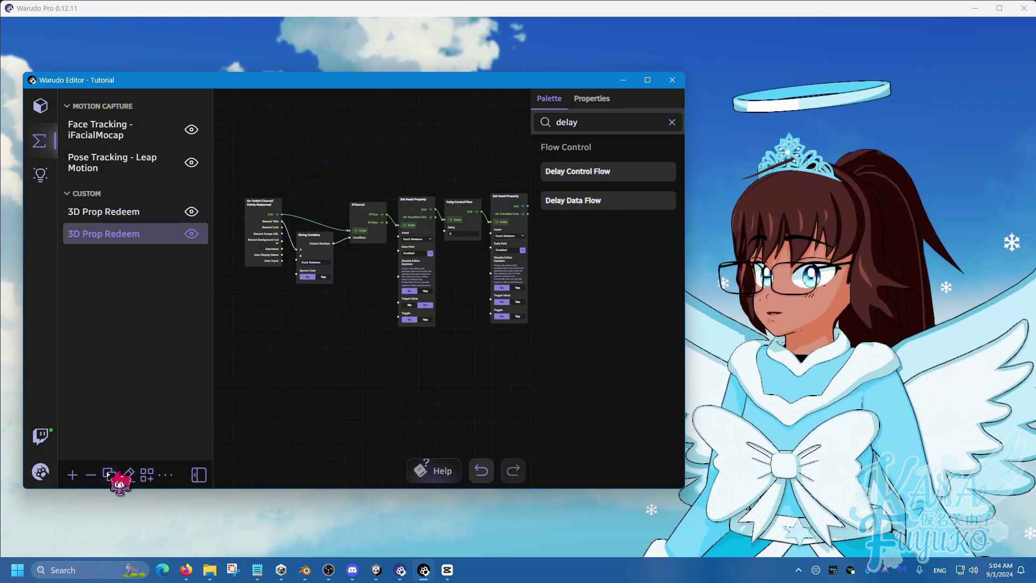
pyautogui.click(129, 474)
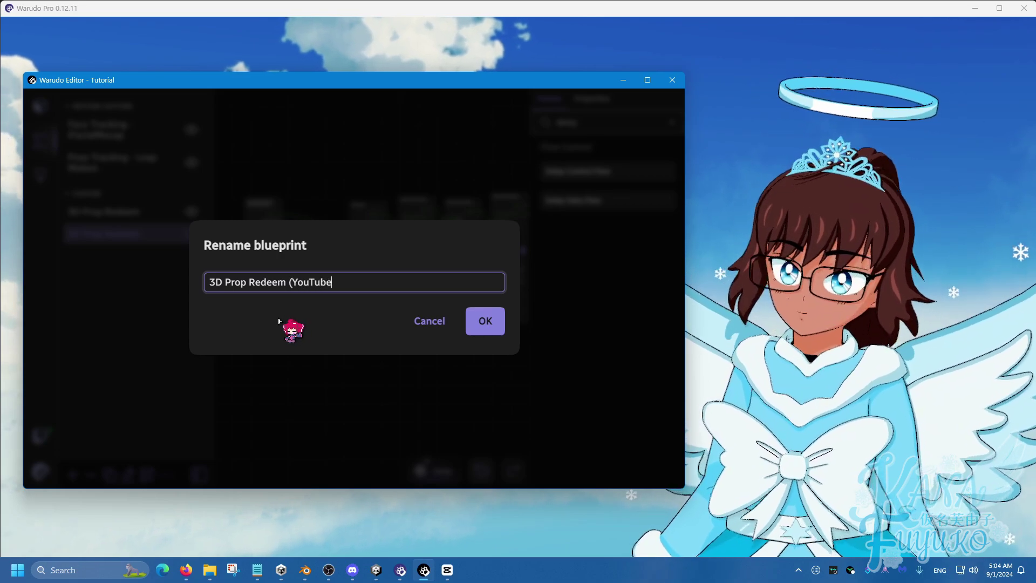
pyautogui.press('Return')
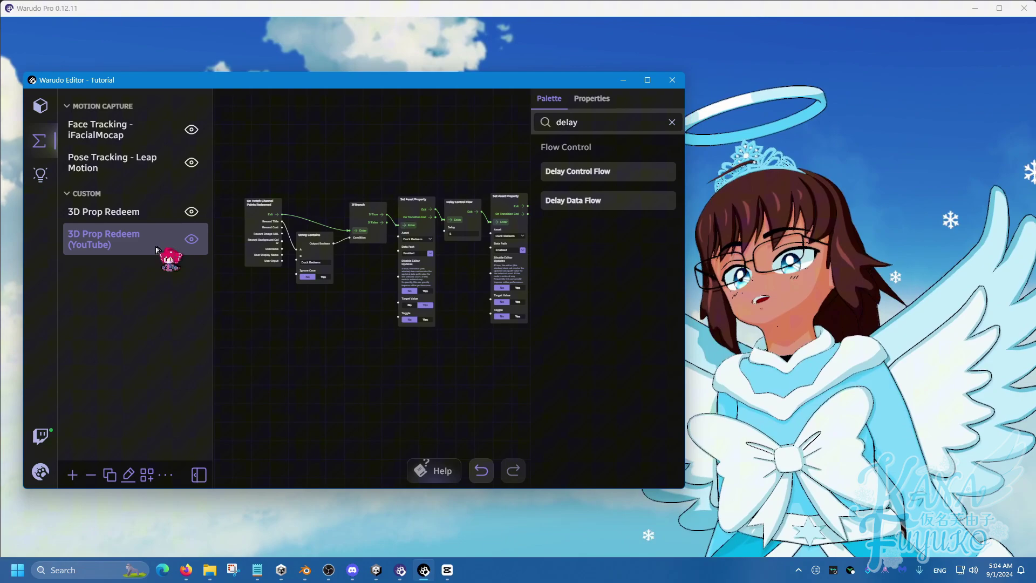
# - Replace the On Twitch Channel Points Redeemed node in the copy with an On YouTube Chat Received node
pyautogui.scroll(2, 276, 161)
pyautogui.scroll(3, 241, 163)
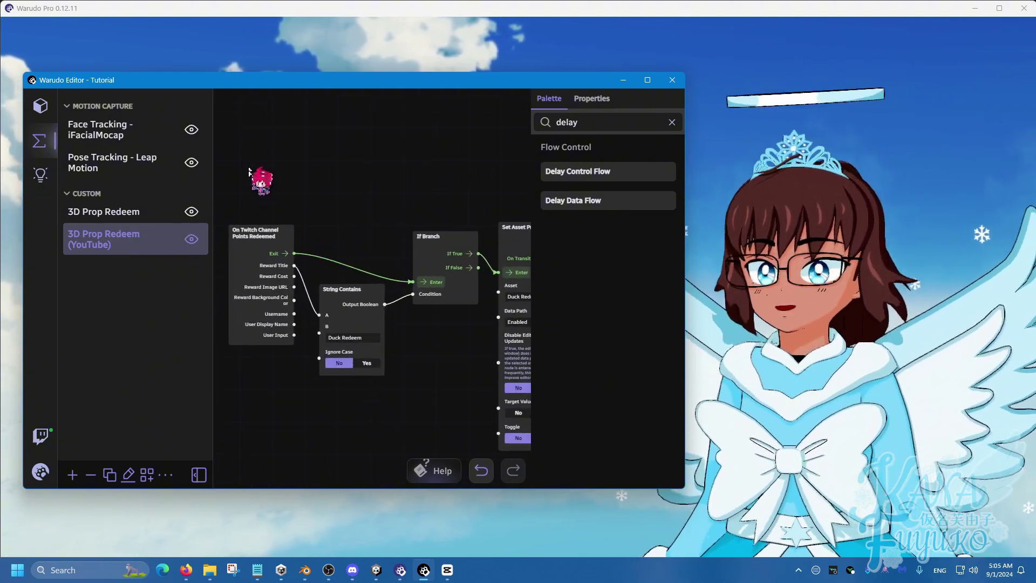
pyautogui.moveTo(249, 168); pyautogui.dragTo(280, 164)
pyautogui.moveTo(298, 230); pyautogui.dragTo(305, 226)
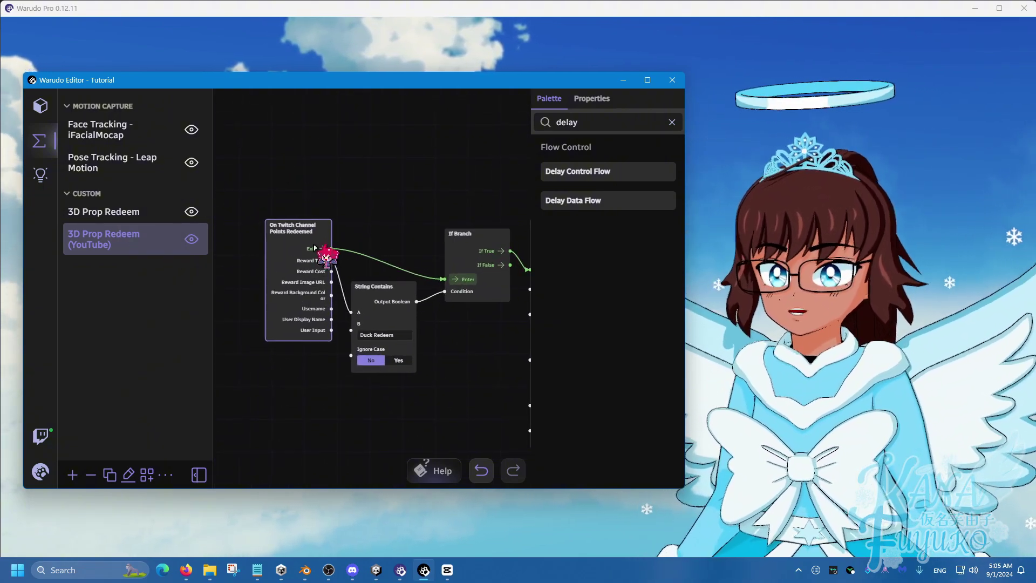
pyautogui.press('Delete')
pyautogui.doubleClick(613, 123)
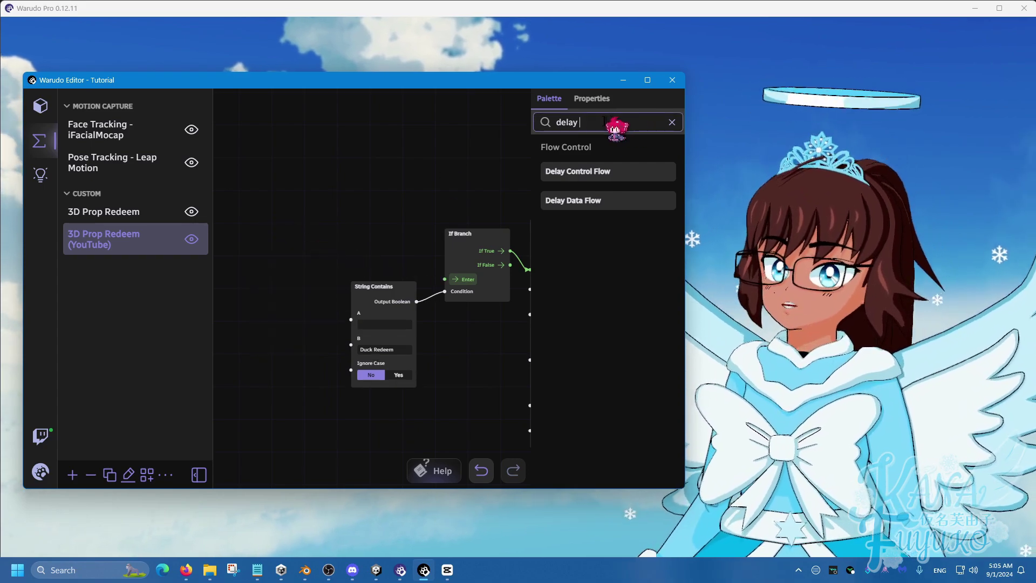
pyautogui.write('youtube')
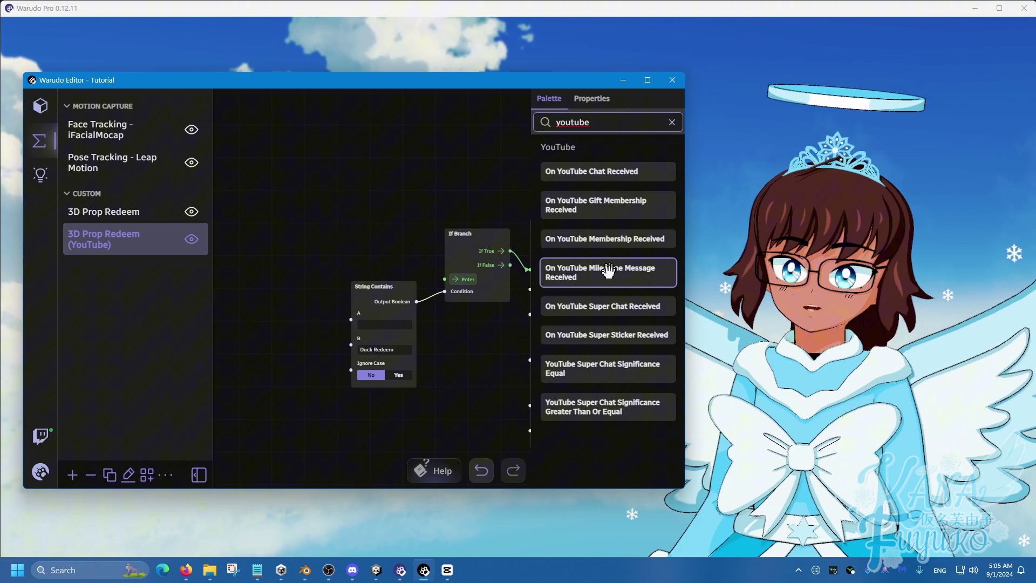
pyautogui.moveTo(594, 171); pyautogui.dragTo(271, 214)
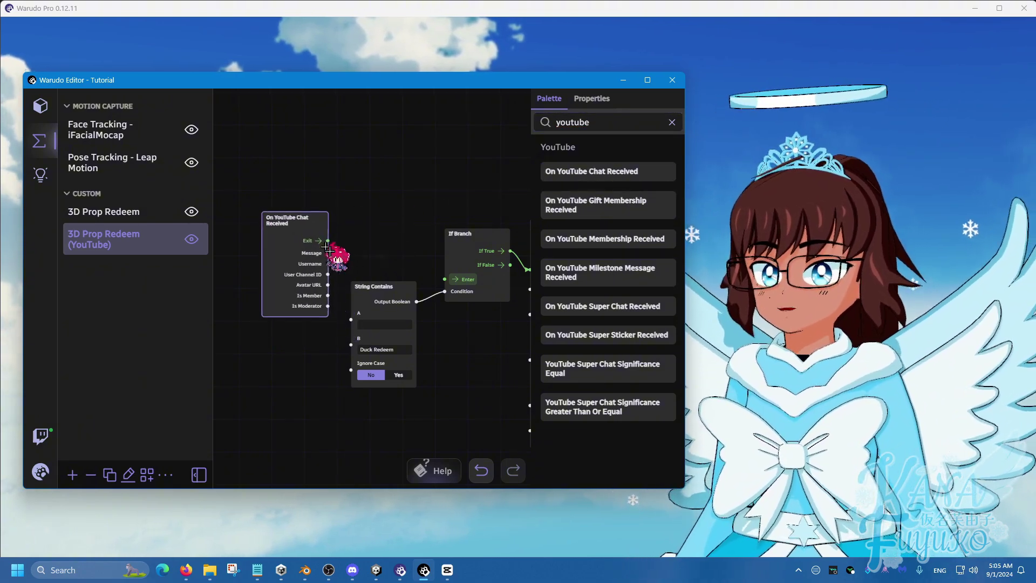
# - Connect On YouTube Chat Received's Exit to If Branch's Enter and its Message to String Contains' A input
pyautogui.moveTo(327, 238); pyautogui.dragTo(444, 279)
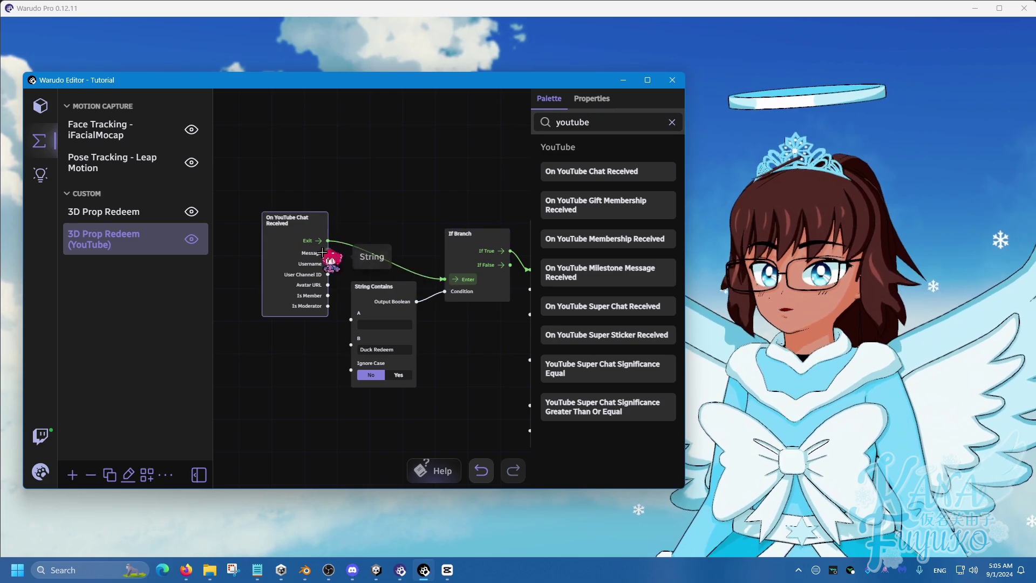
pyautogui.scroll(2, 343, 272)
pyautogui.moveTo(323, 249); pyautogui.dragTo(354, 327)
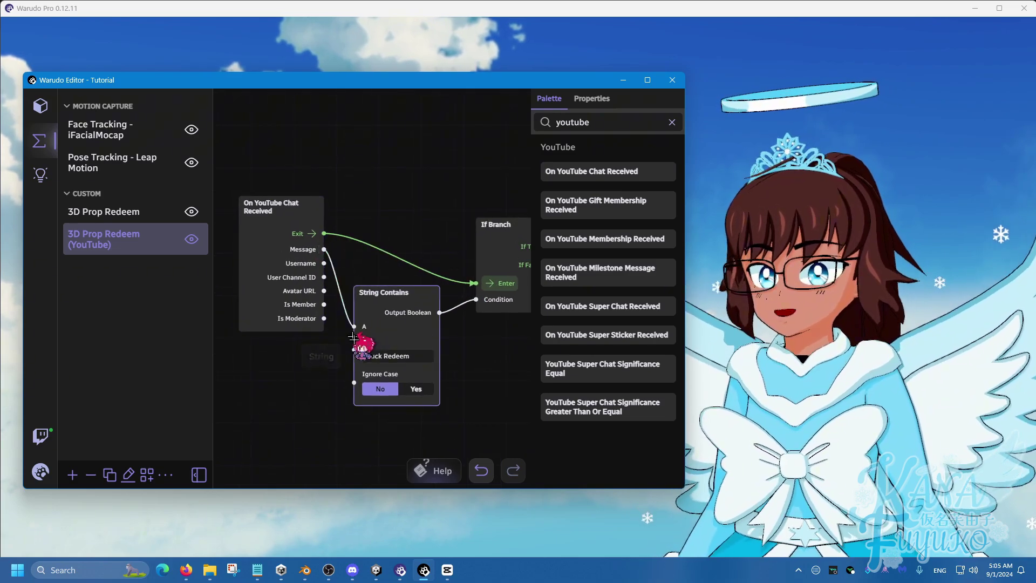
# - Replace String Contains' B text with !duck in the 3D Prop Redeem (YouTube) blueprint
pyautogui.click(408, 355)
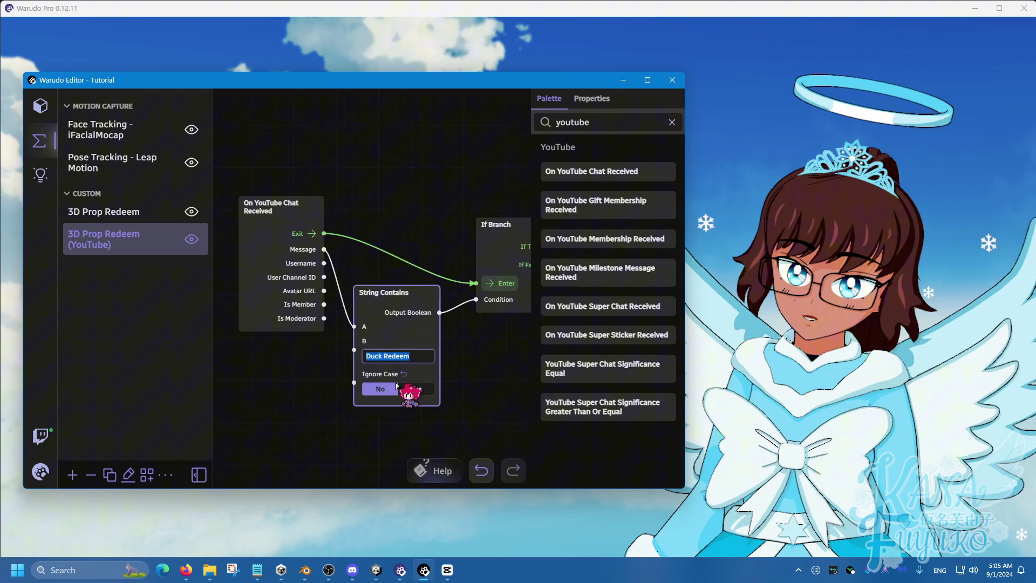
pyautogui.press('BackSpace')
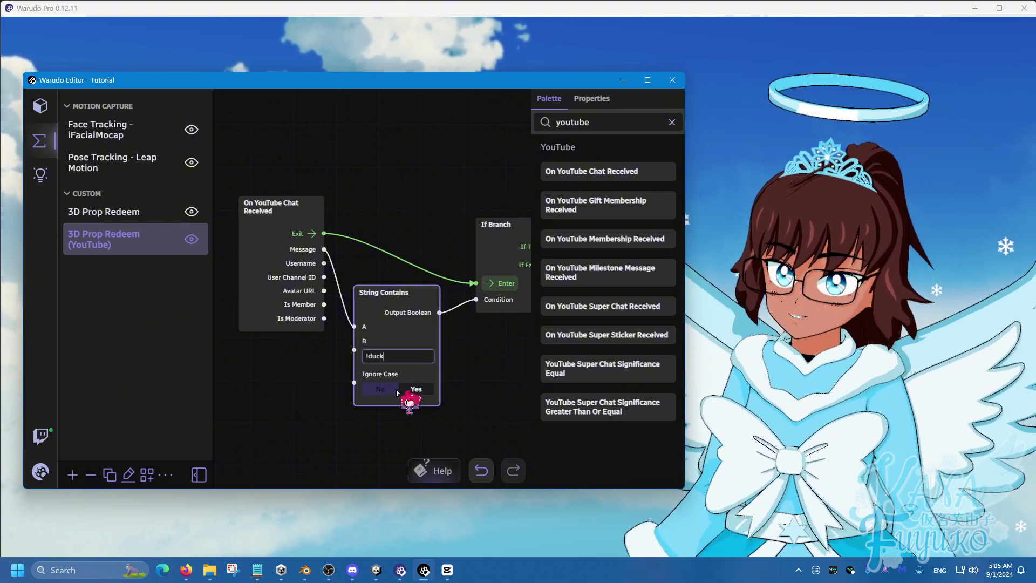
pyautogui.click(394, 390)
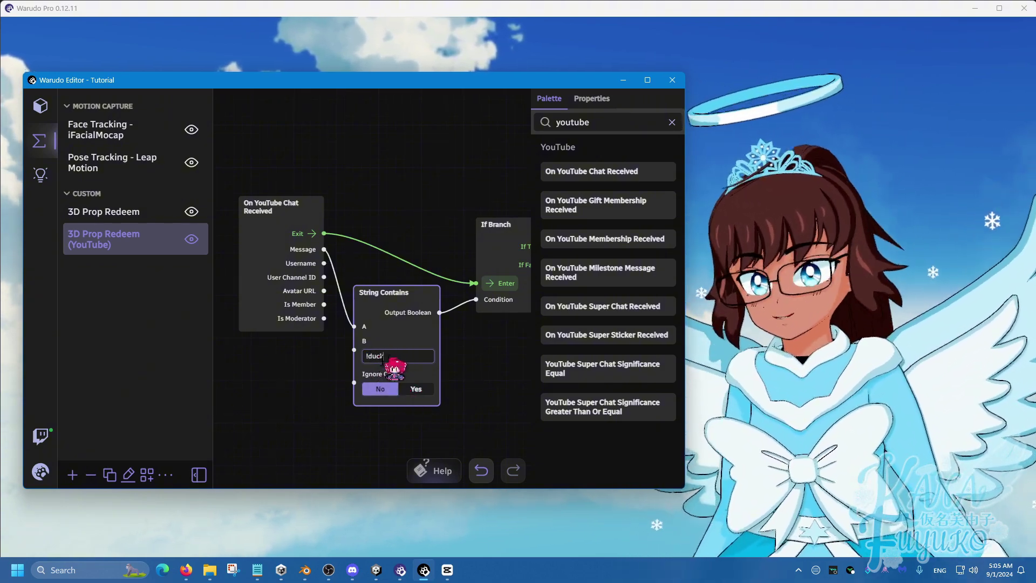
pyautogui.scroll(-2, 398, 361)
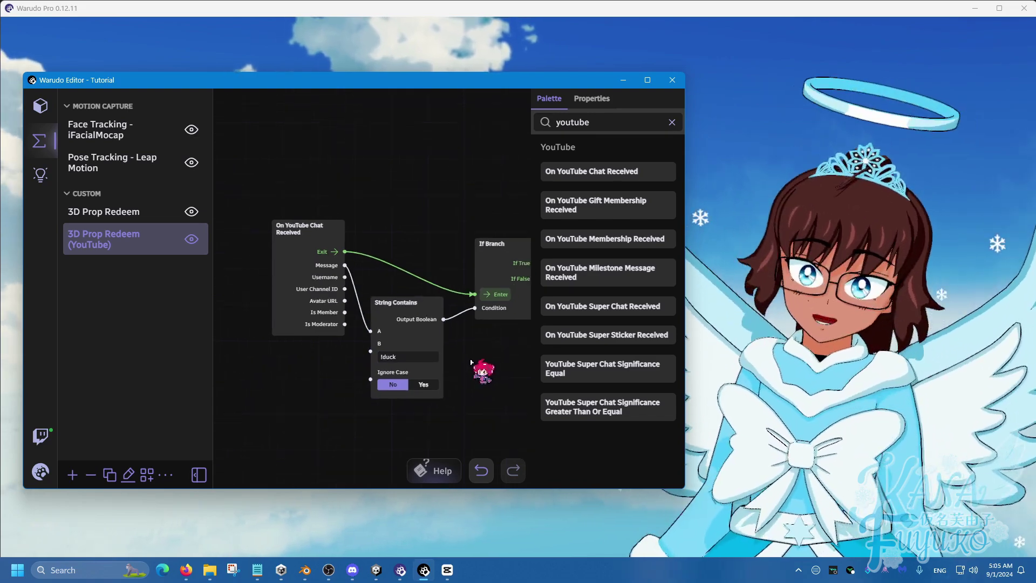
pyautogui.scroll(-1, 397, 352)
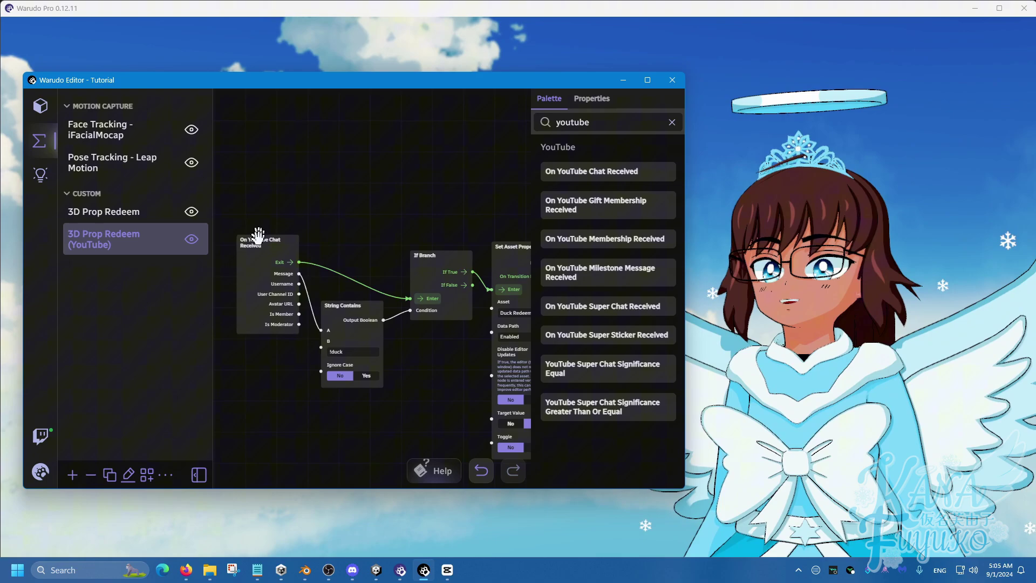
# - Go back to the 3D Prop Redeem blueprint and check the Twitch login in the application settings
pyautogui.click(157, 211)
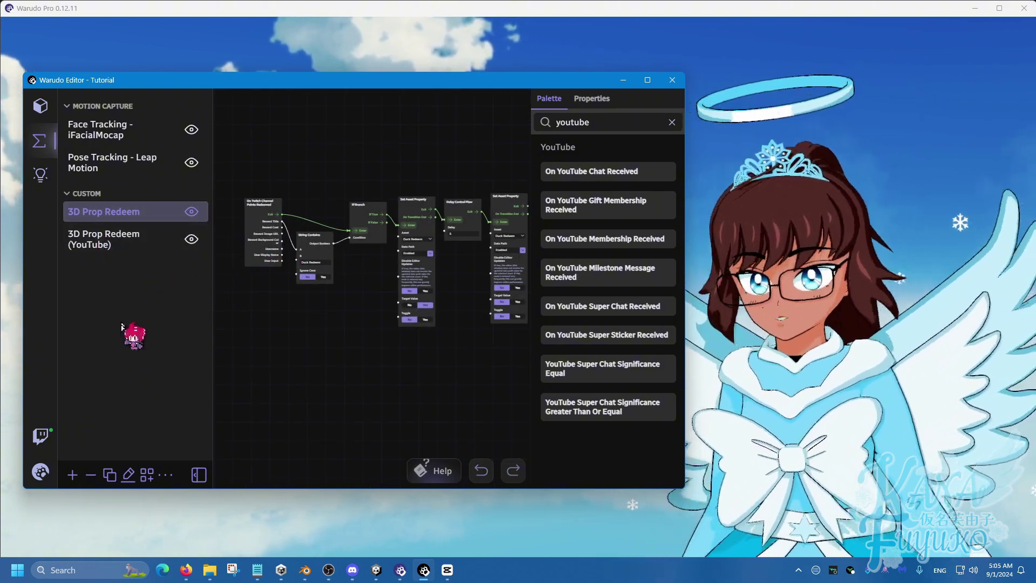
pyautogui.click(41, 472)
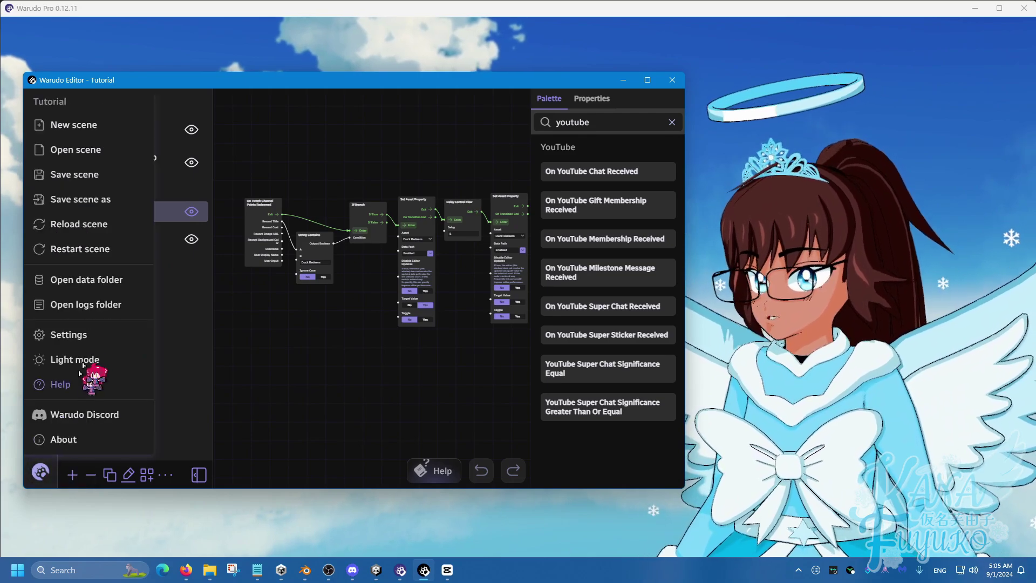
pyautogui.click(43, 335)
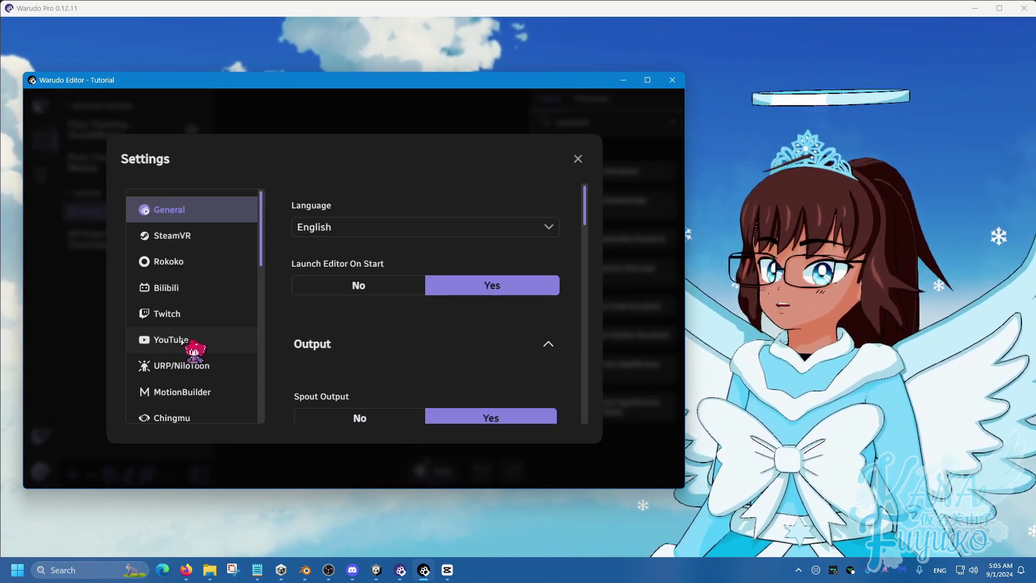
pyautogui.click(167, 313)
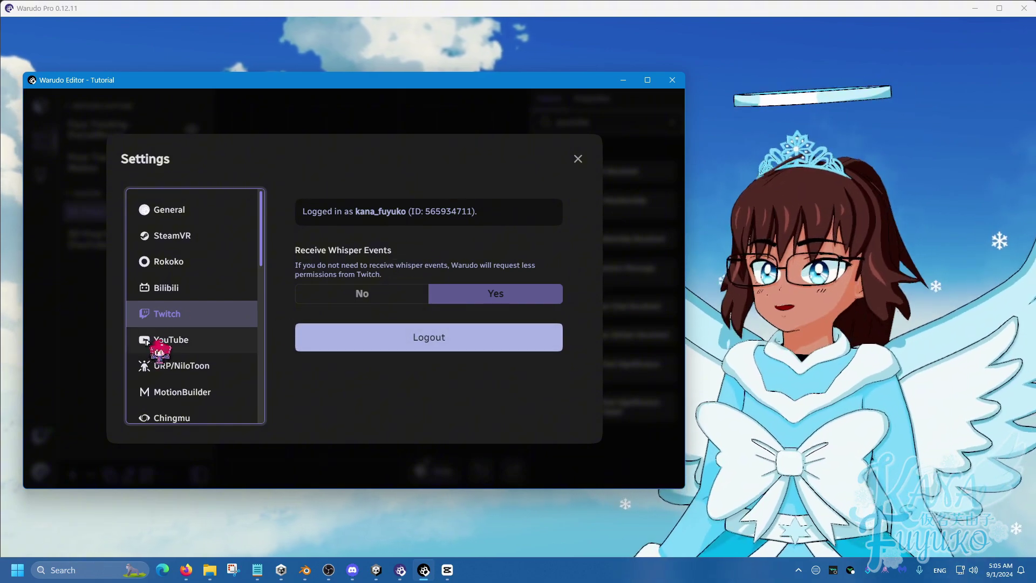
# - Enable Receive Stream Events in the YouTube settings and minimize the YouTubeStreamReceiver console window
pyautogui.click(165, 346)
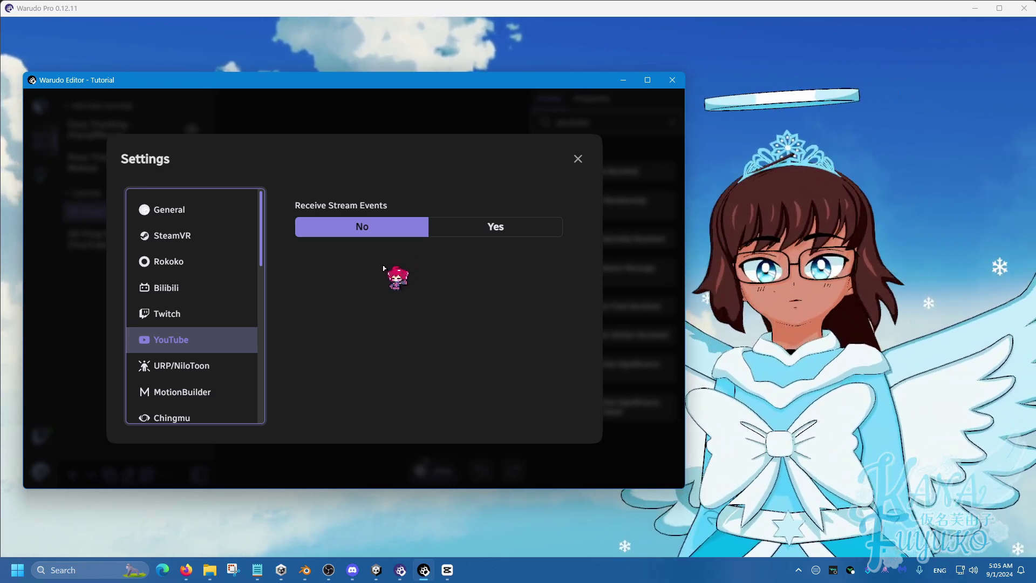
pyautogui.click(494, 231)
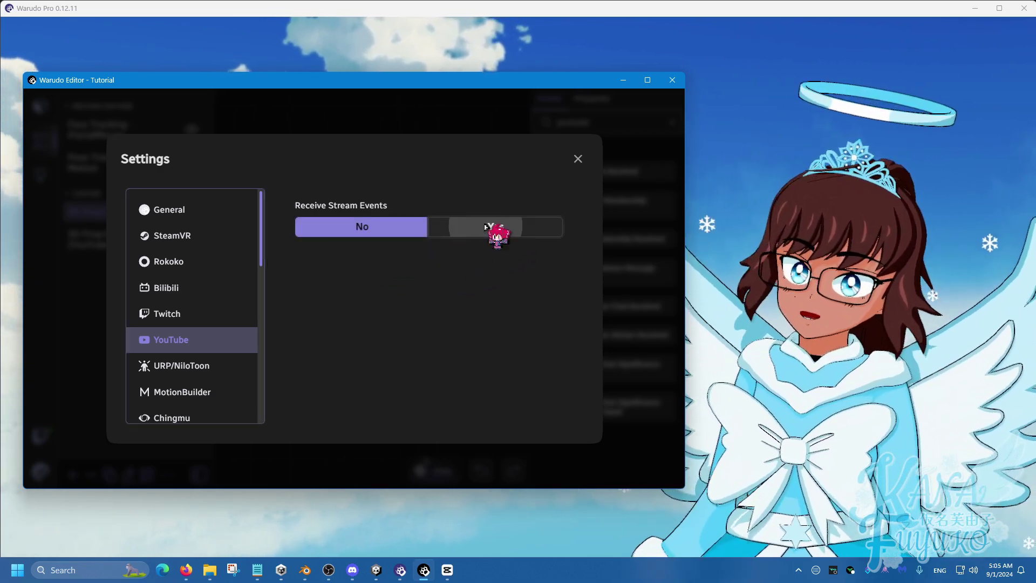
pyautogui.moveTo(480, 138); pyautogui.dragTo(450, 144)
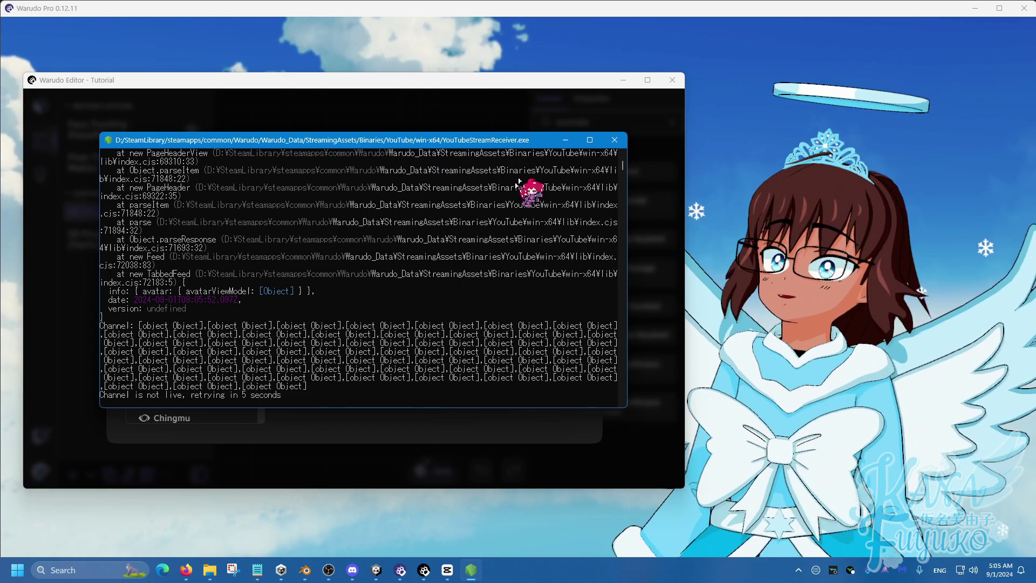
pyautogui.click(565, 141)
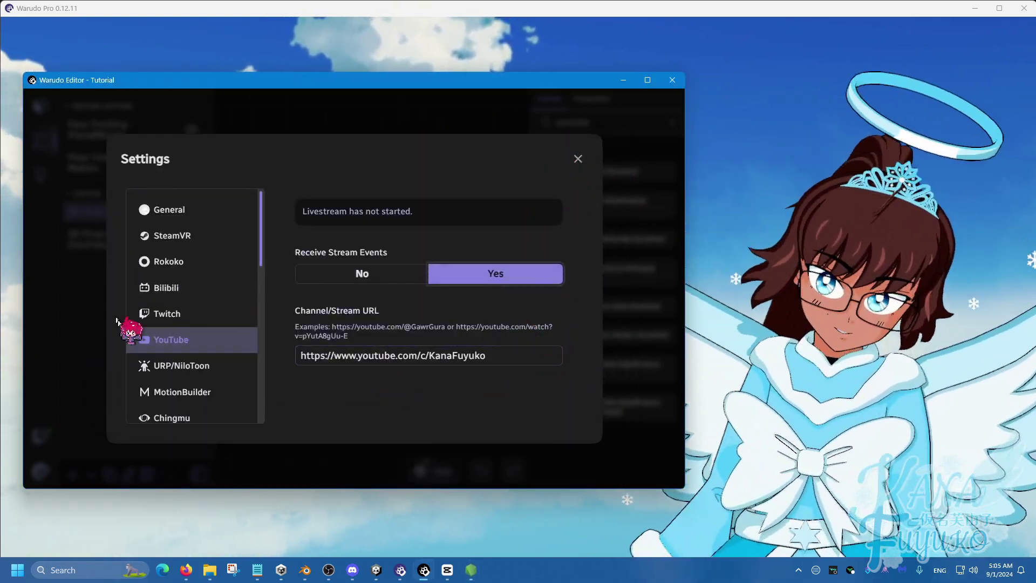
# - Check the YouTube Channel/Stream URL and the Twitch account settings, and close the settings
pyautogui.moveTo(447, 355); pyautogui.dragTo(398, 355)
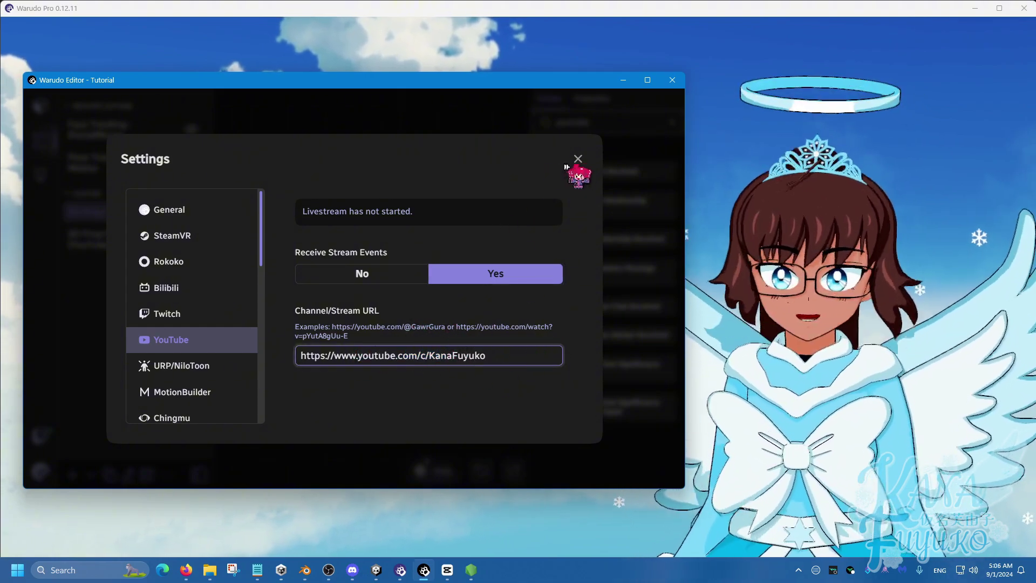
pyautogui.click(238, 307)
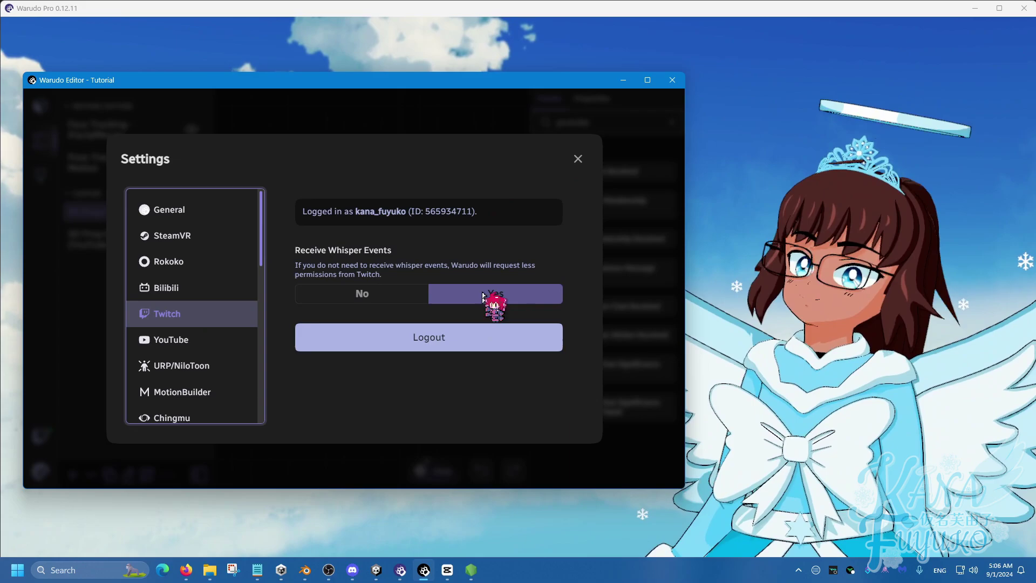
pyautogui.click(578, 158)
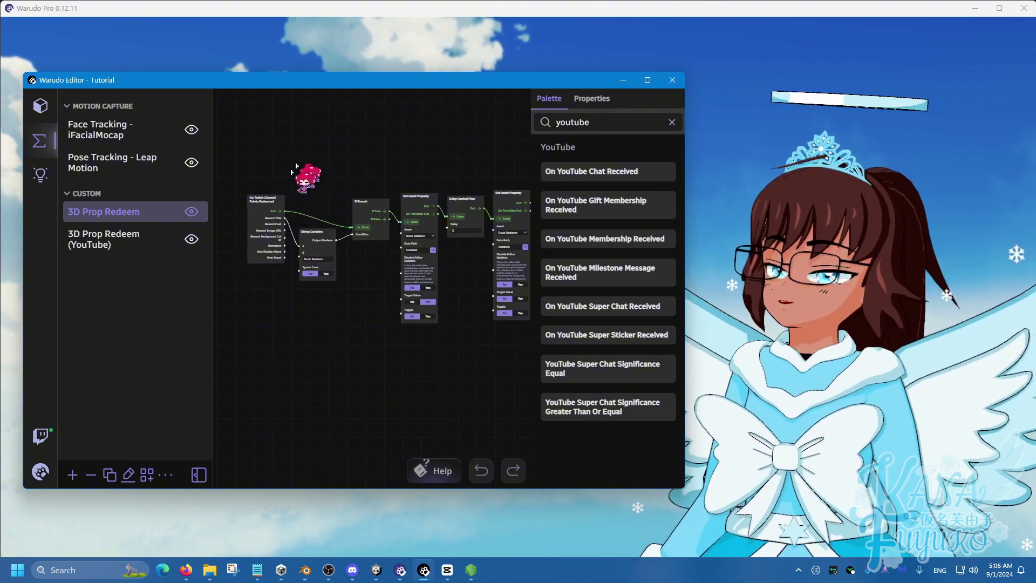
# - Open the 3D Prop Redeem (YouTube) blueprint and look over its complete node chain
pyautogui.click(129, 244)
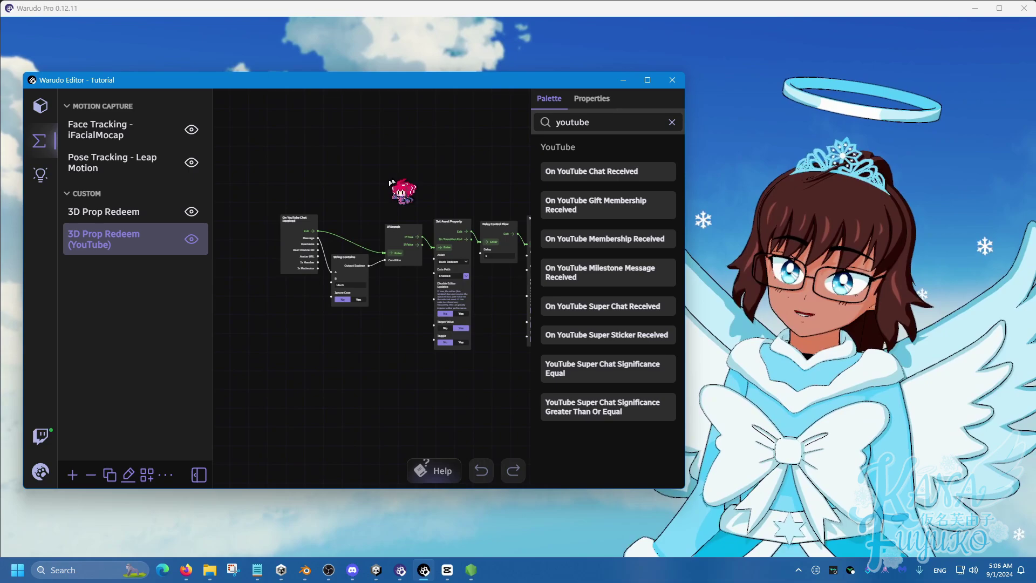
pyautogui.moveTo(391, 183); pyautogui.dragTo(359, 186)
pyautogui.scroll(-1, 306, 193)
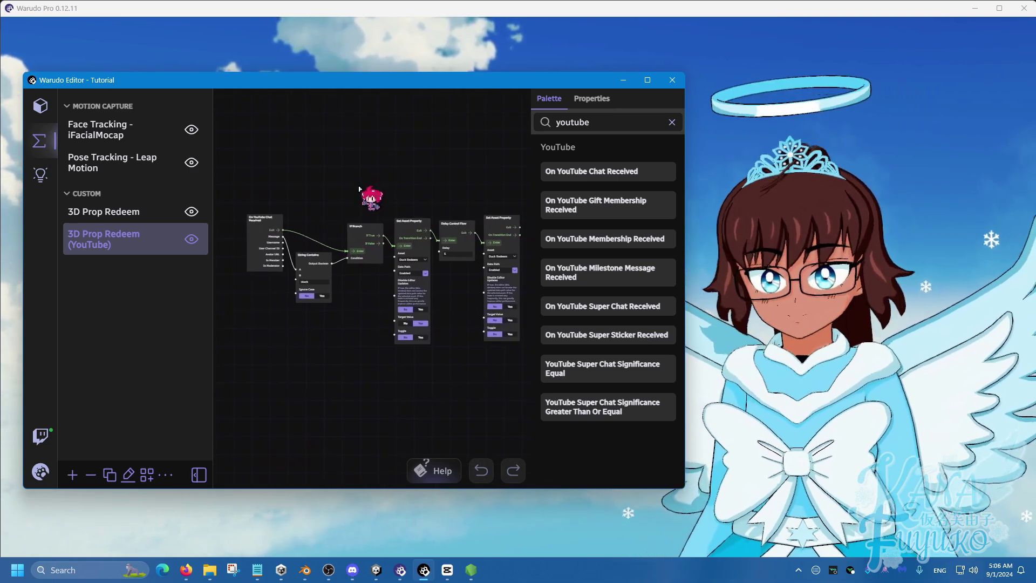